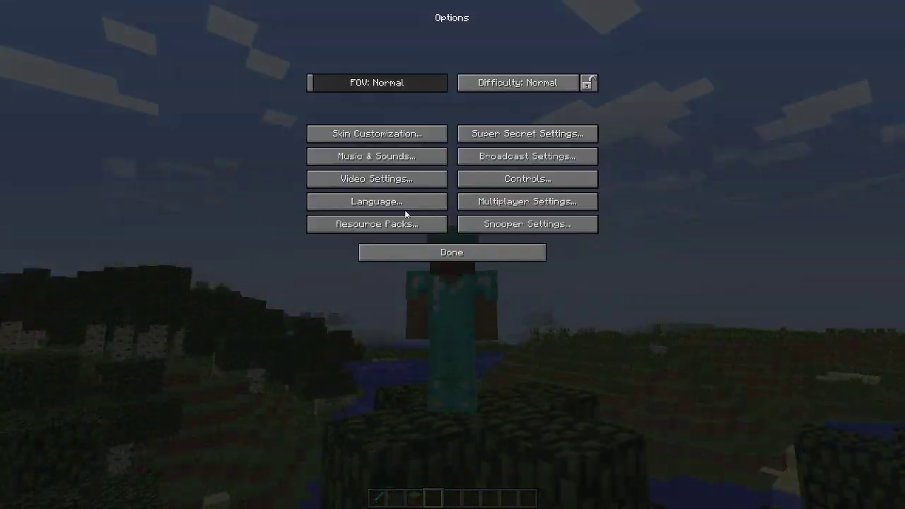
Step: In Skin Customization, switch off both sleeves, both pants legs, the hat and the jacket
left_click(392, 134)
left_click(405, 117)
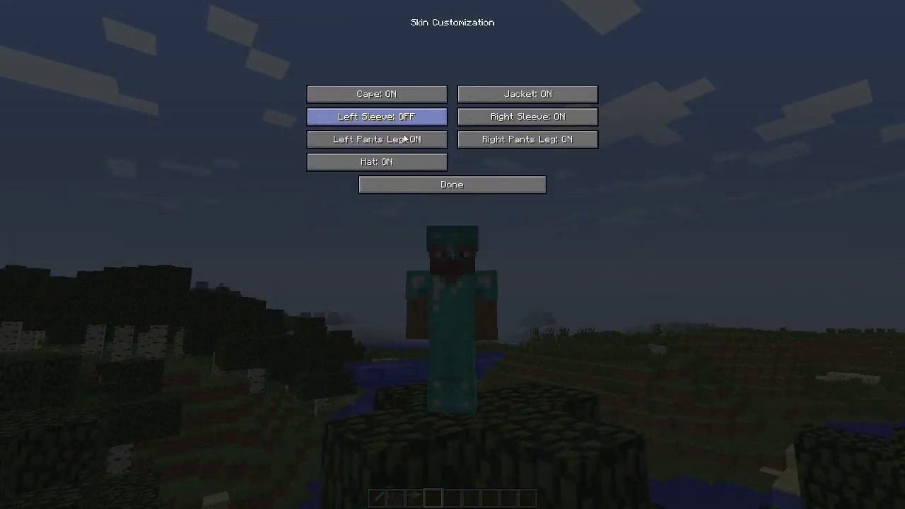
left_click(408, 139)
left_click(413, 162)
left_click(548, 94)
left_click(551, 117)
left_click(553, 140)
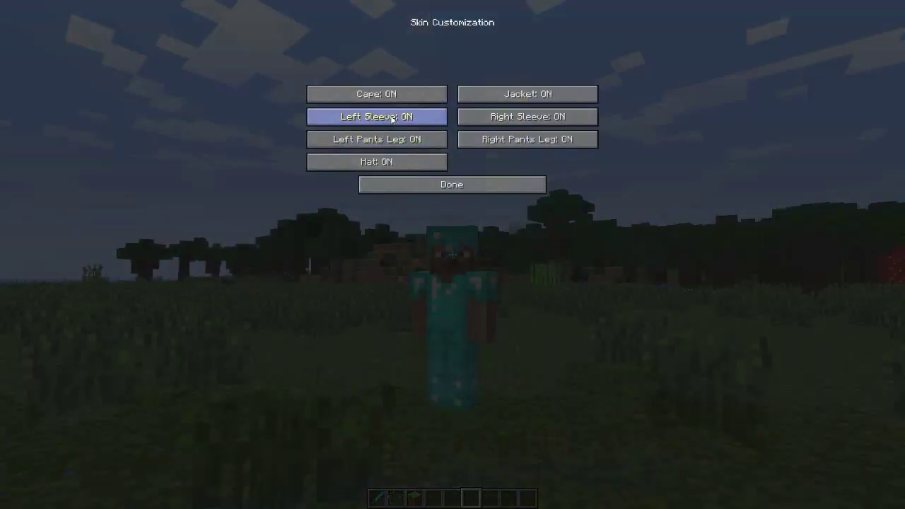
Step: Turn the pants legs, hat, jacket and right sleeve off again, then walk to show the plain skin
left_click(391, 141)
left_click(391, 161)
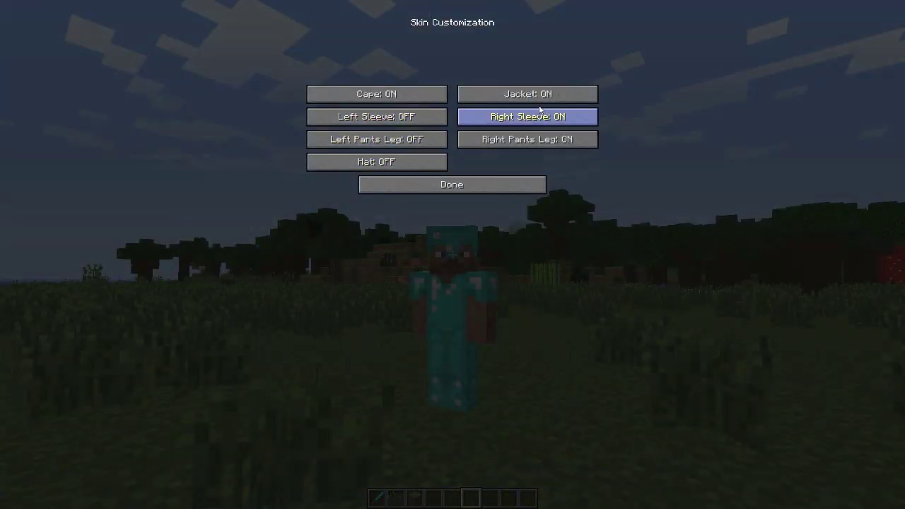
left_click(527, 94)
left_click(535, 117)
left_click(530, 140)
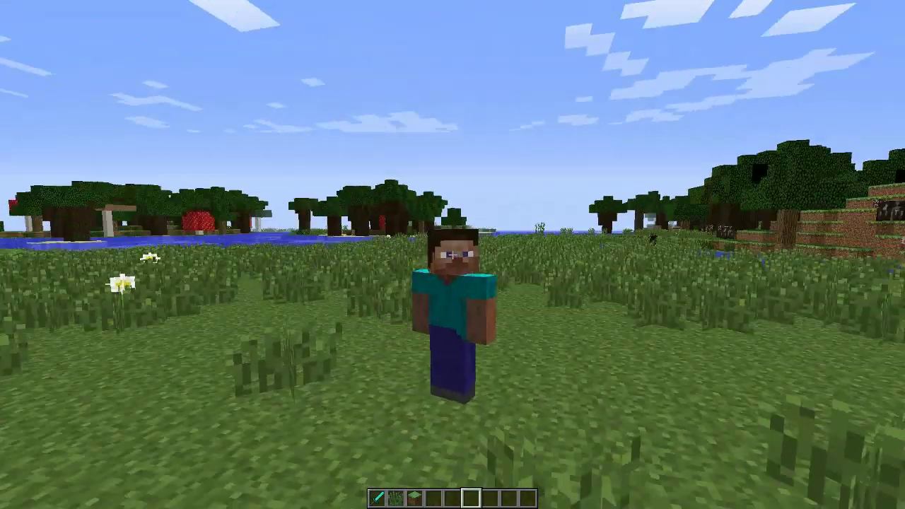
key("w")
key("w")
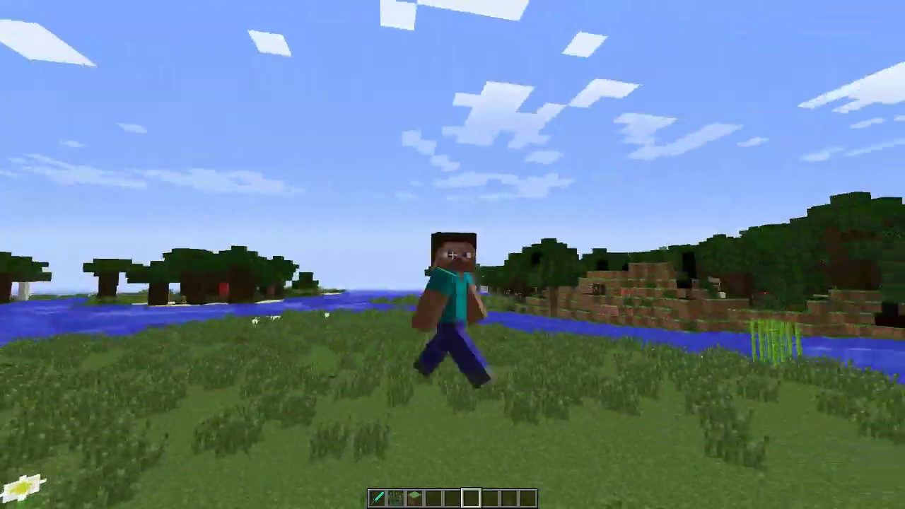
key("w")
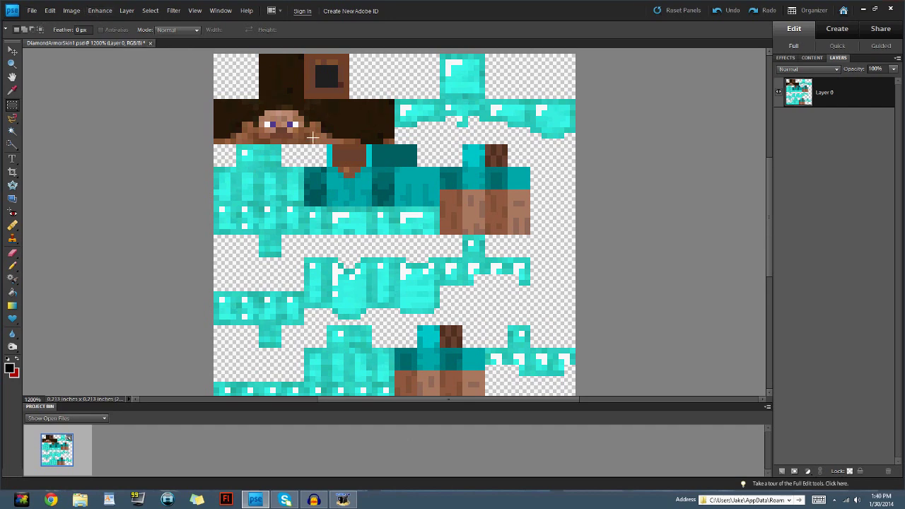
Step: Begin bringing an outside image into DiamondArmorSkin1.psd from the File menu
left_click(32, 12)
Step: Place the sheldoncooper skin, drag it up to the template top and commit
left_click(64, 142)
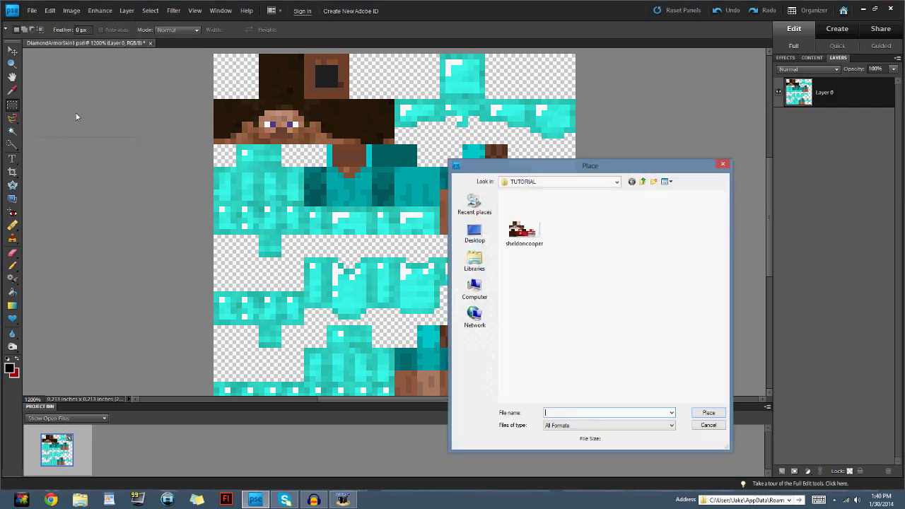
left_click(523, 225)
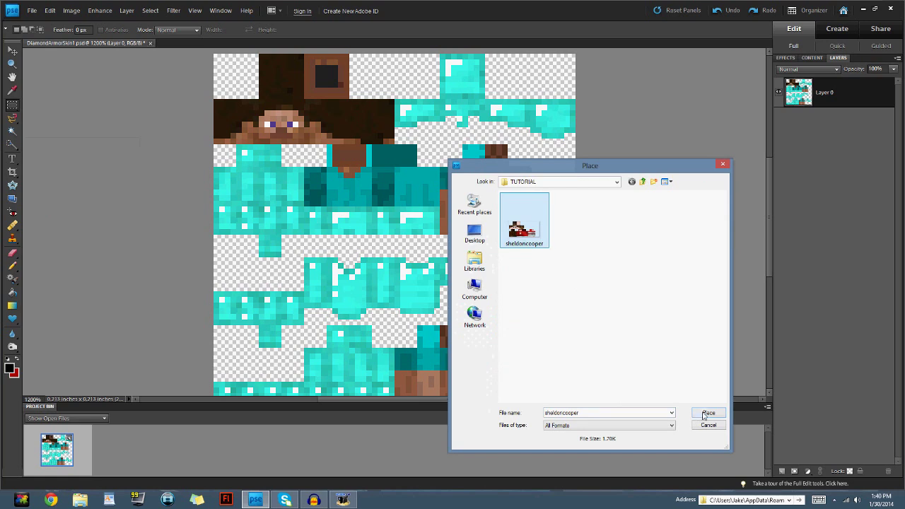
left_click(708, 413)
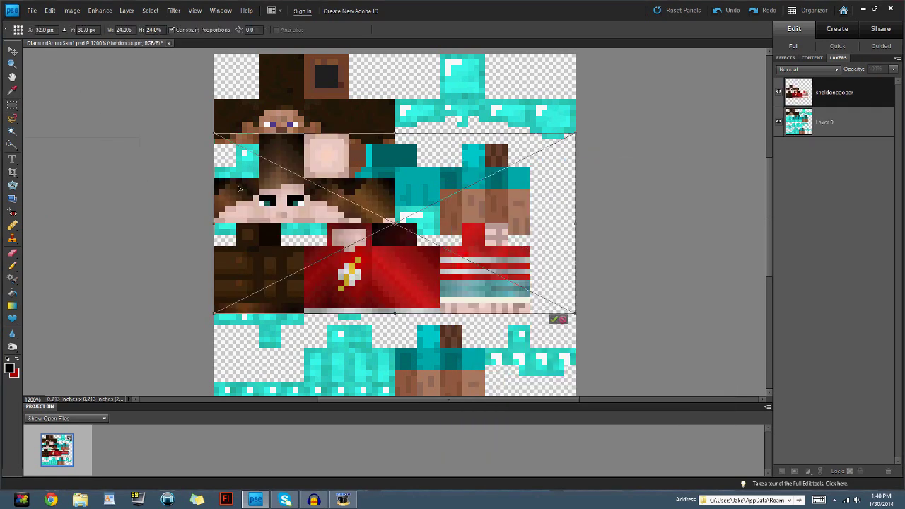
left_click_drag(239, 188, 270, 126)
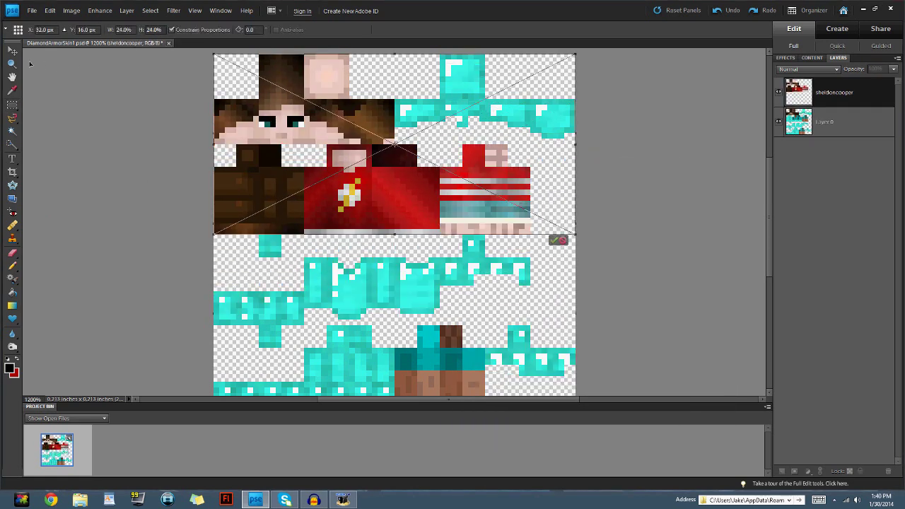
left_click(555, 241)
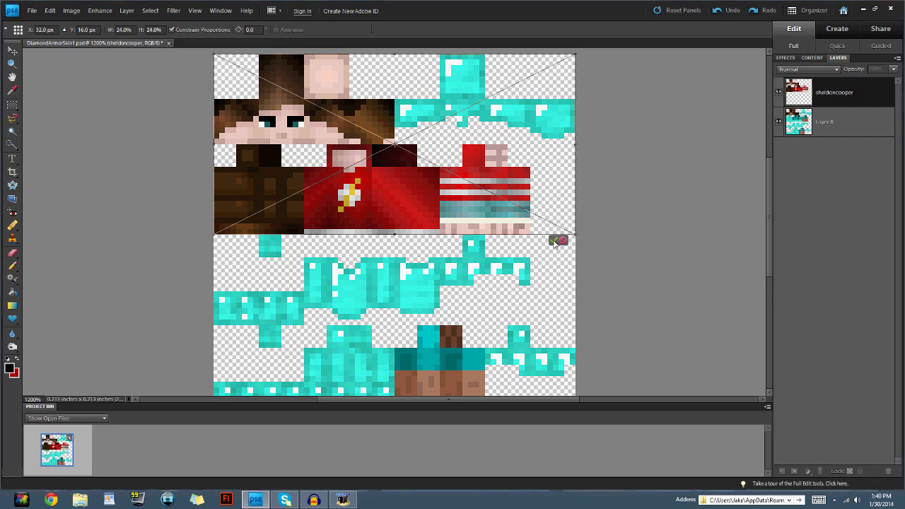
Step: Hide the sheldoncooper layer, activate Layer 0 and marquee the armor's body-and-arm area
left_click(779, 94)
left_click(821, 124)
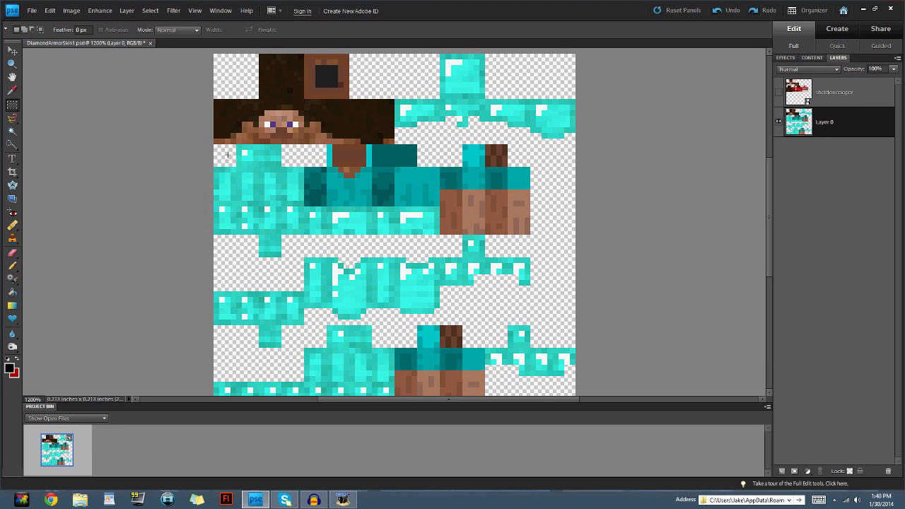
left_click_drag(277, 214, 301, 231)
Step: Copy the armor body area, paste it as Layer 1 and move Layer 1 to the top of the stack
left_click(50, 10)
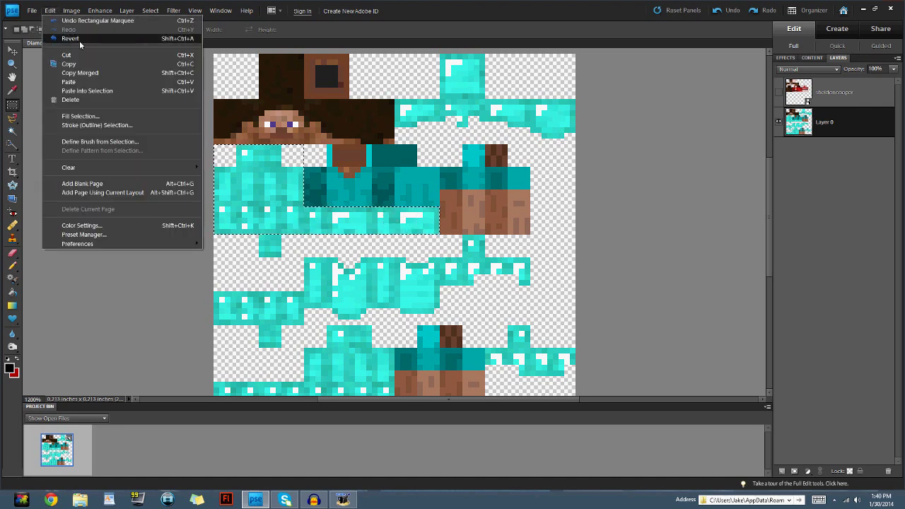
left_click(69, 64)
left_click(50, 10)
left_click(71, 82)
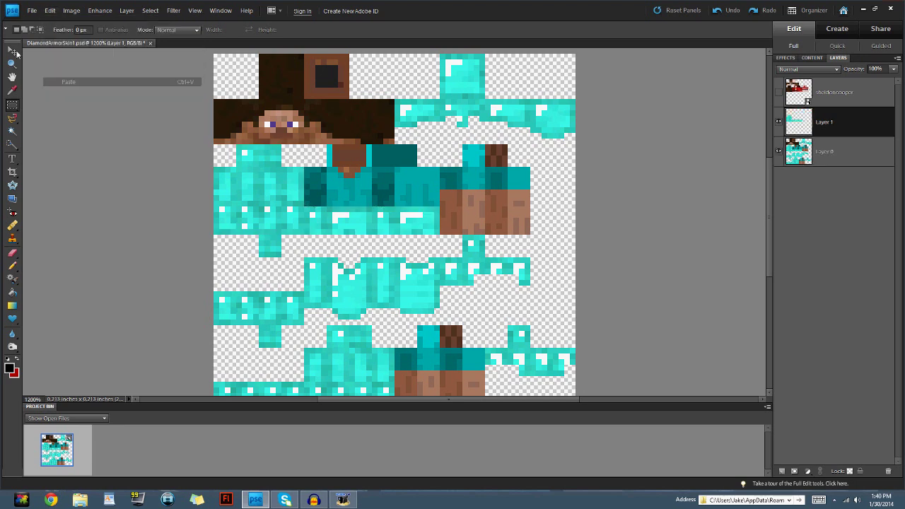
left_click(12, 51)
left_click_drag(803, 133, 799, 86)
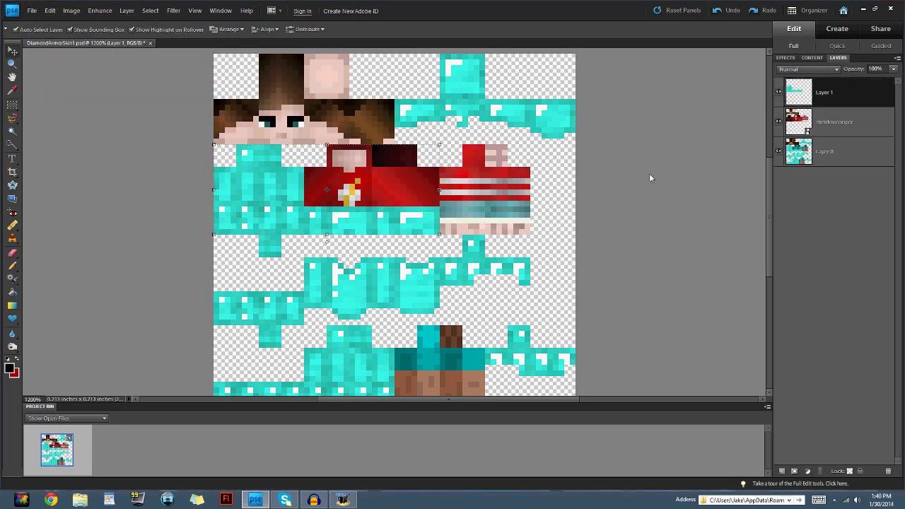
Step: Make the sheldoncooper layer active and marquee its red-striped arm
scroll(649, 173, "down", 2)
key("alt+[")
scroll(627, 168, "up", 1)
key("m")
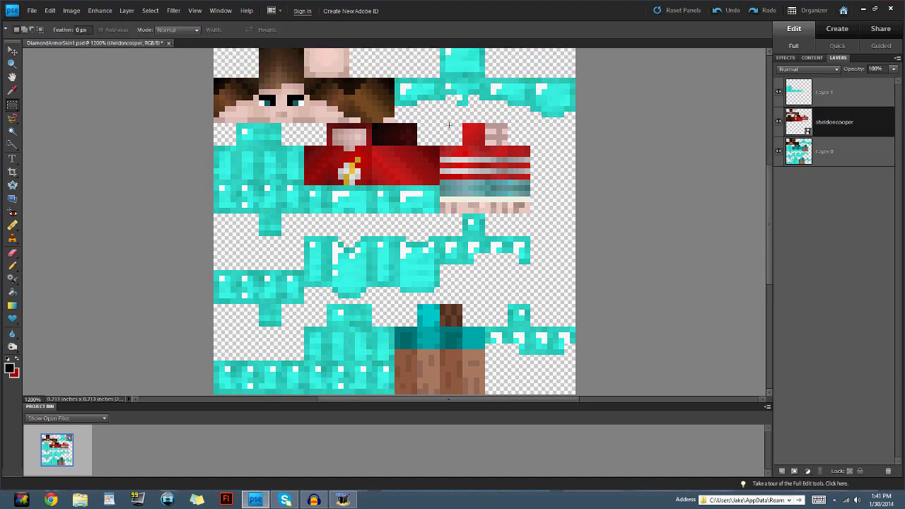
left_click_drag(462, 141, 530, 213)
Step: Copy Merged the striped arm, paste it as Layer 2 and move it into the lower arm slot
left_click(50, 11)
left_click(80, 73)
left_click(51, 14)
left_click(69, 81)
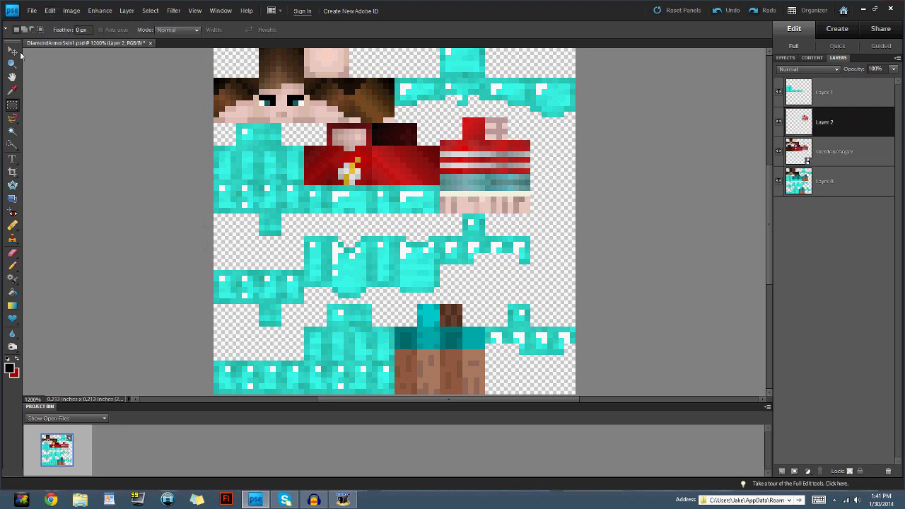
scroll(492, 168, "down", 2)
left_click_drag(492, 167, 447, 354)
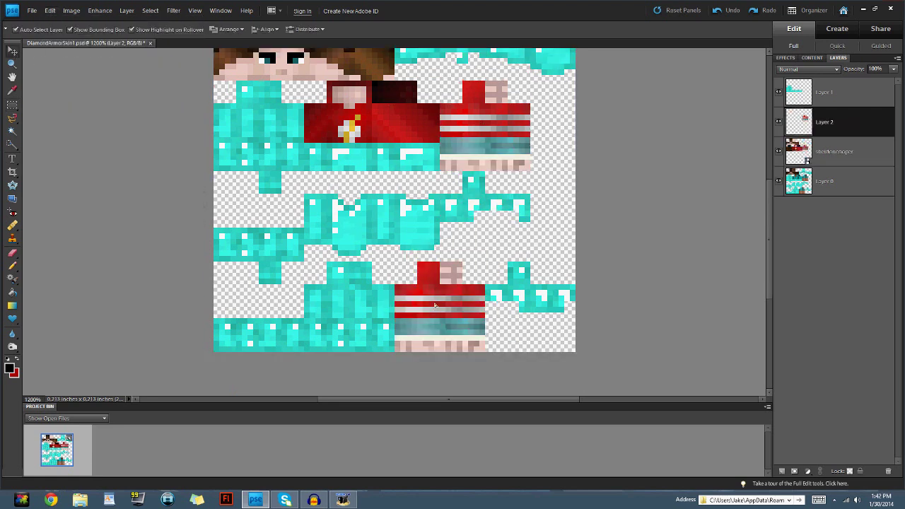
left_click(13, 105)
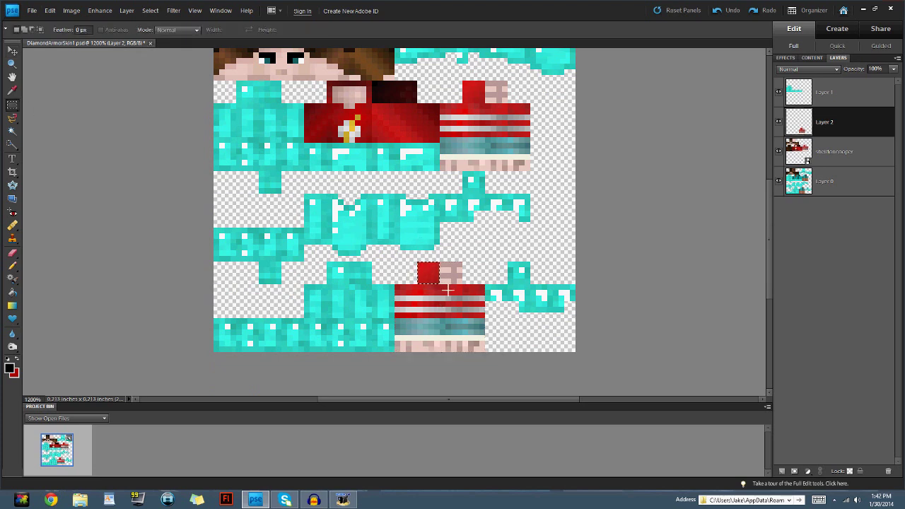
left_click(71, 11)
Step: Flip the small selected patch horizontally and vertically, mirror an arm strip, then deselect
mouse_move(91, 22)
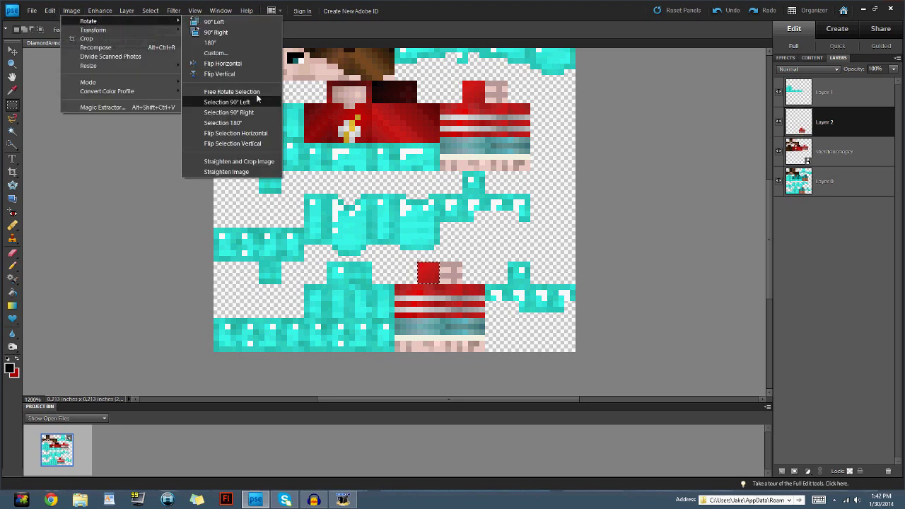
left_click(263, 134)
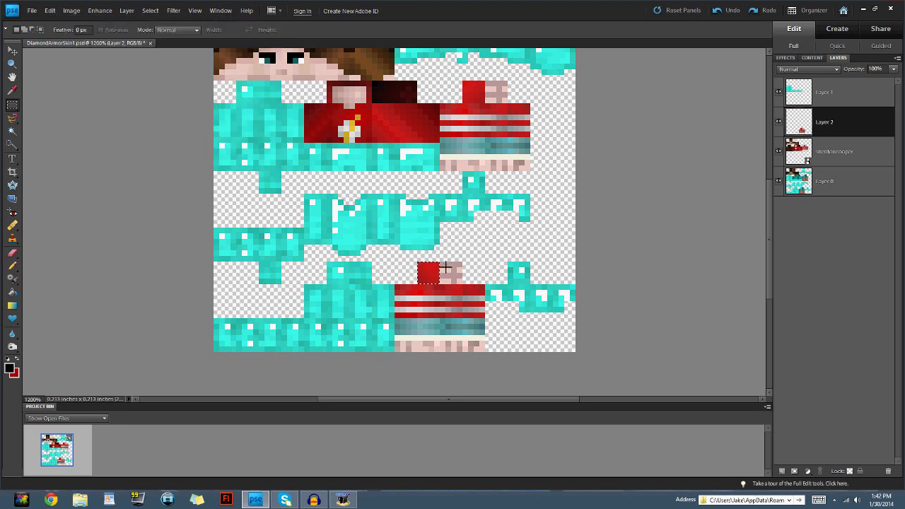
left_click(71, 10)
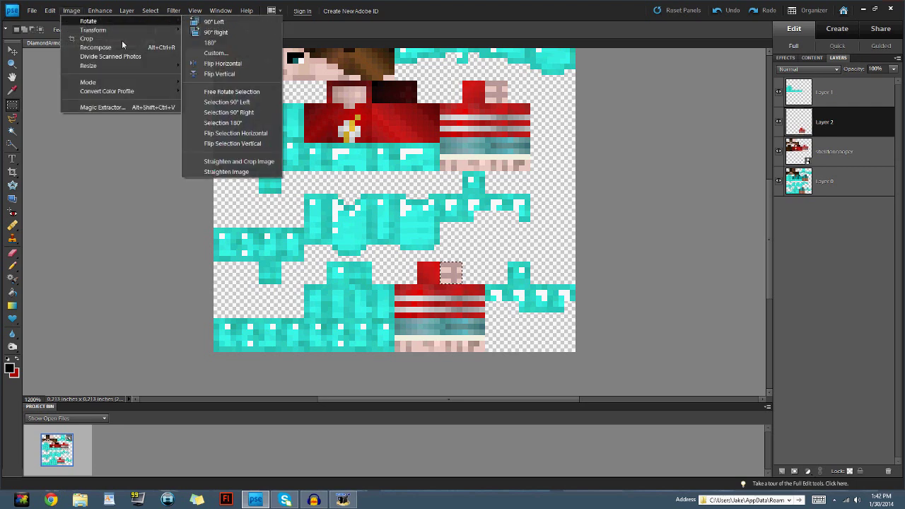
left_click(262, 142)
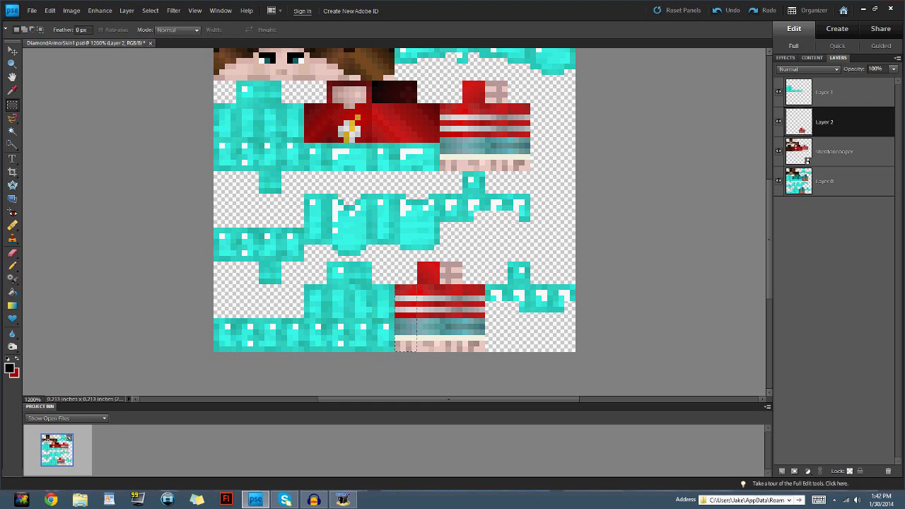
left_click(71, 11)
mouse_move(86, 26)
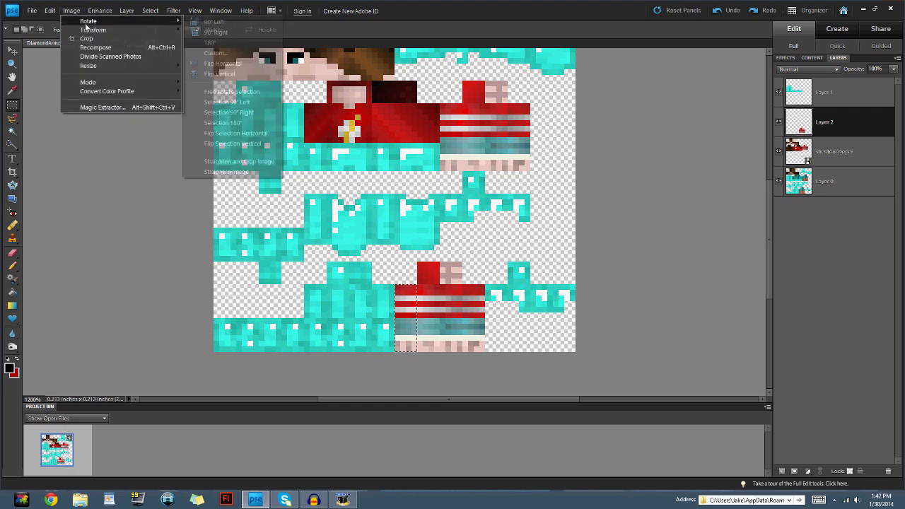
left_click(236, 133)
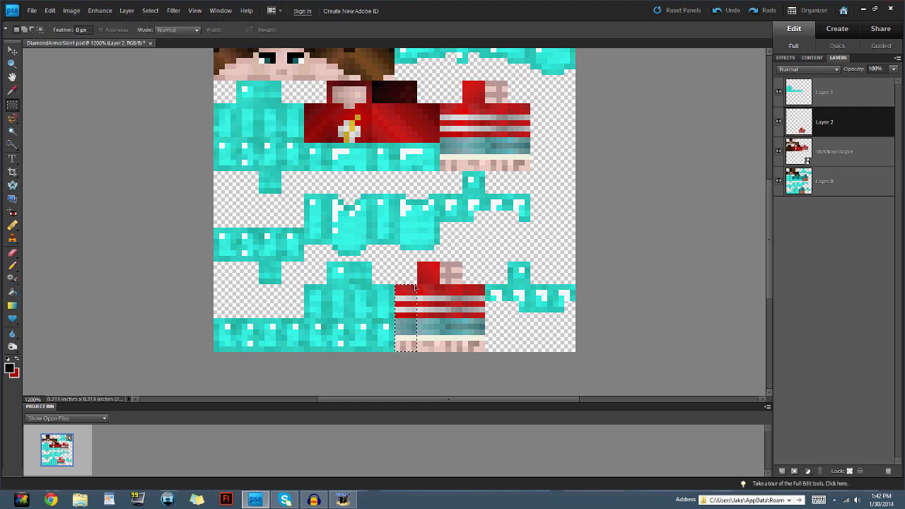
key("ctrl+d")
Step: Select a strip of the red arm and flip it horizontally
left_click_drag(441, 348, 440, 352)
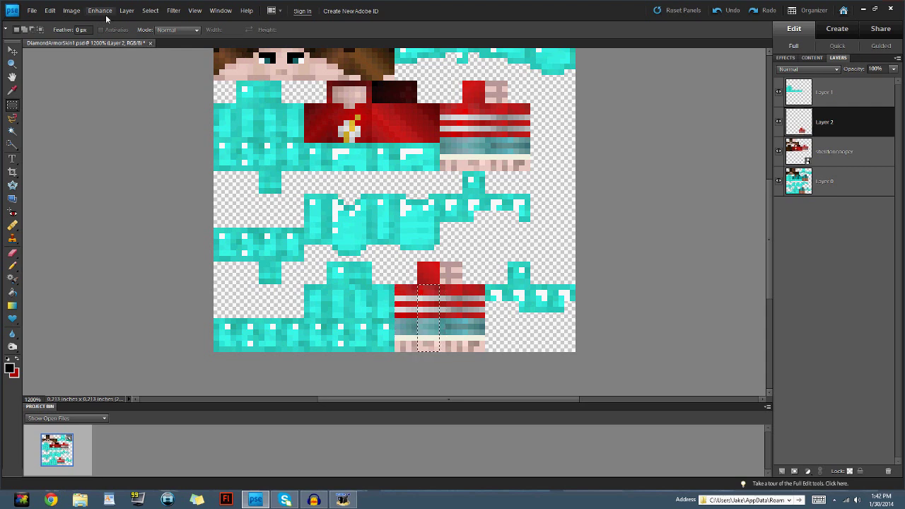
left_click(71, 11)
mouse_move(83, 21)
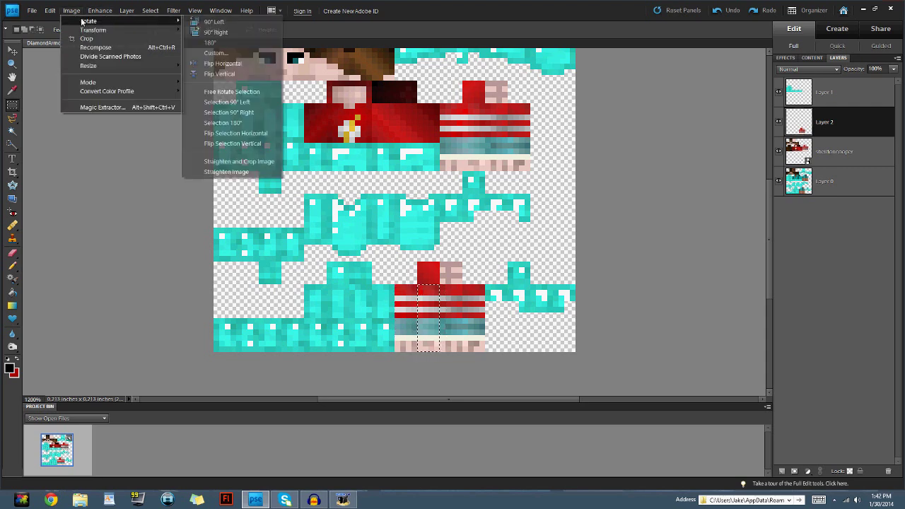
left_click(233, 133)
Step: Select a narrow strip of the leg piece and mirror it horizontally
left_click_drag(438, 290, 461, 345)
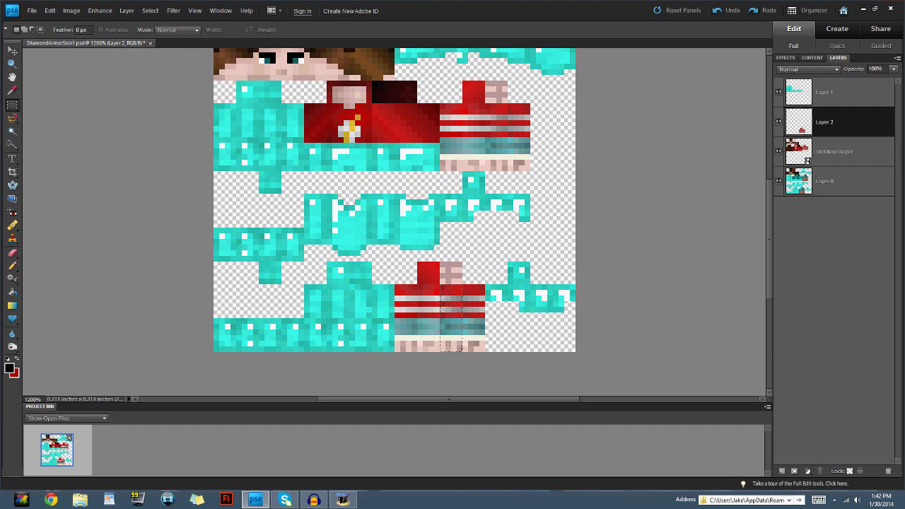
left_click(71, 11)
mouse_move(83, 21)
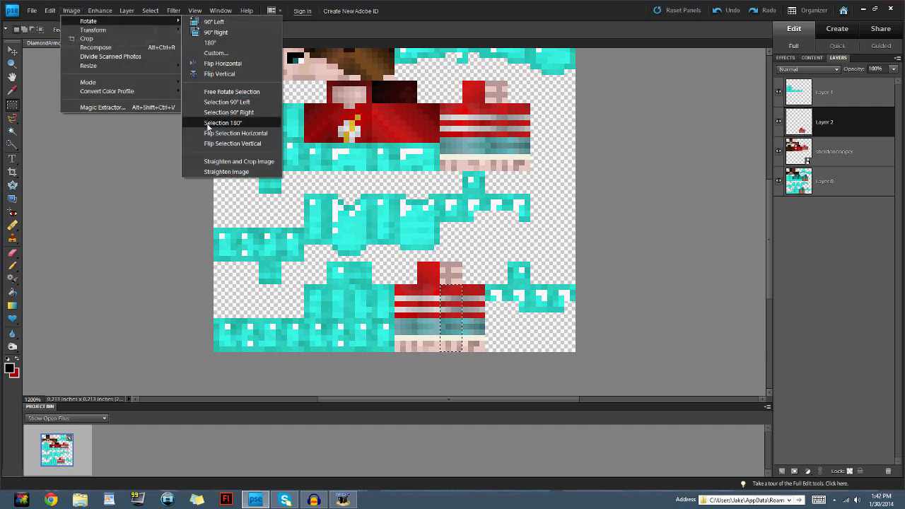
left_click(258, 133)
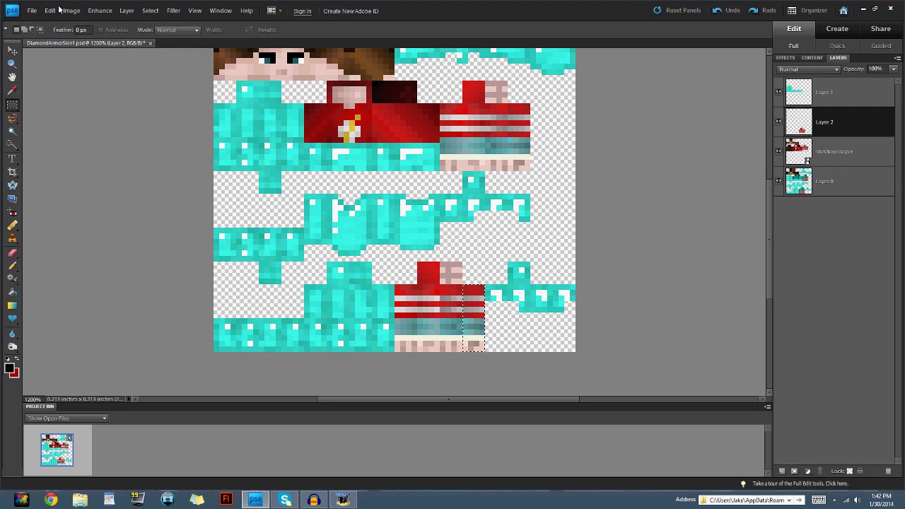
left_click(72, 11)
mouse_move(89, 21)
left_click(239, 133)
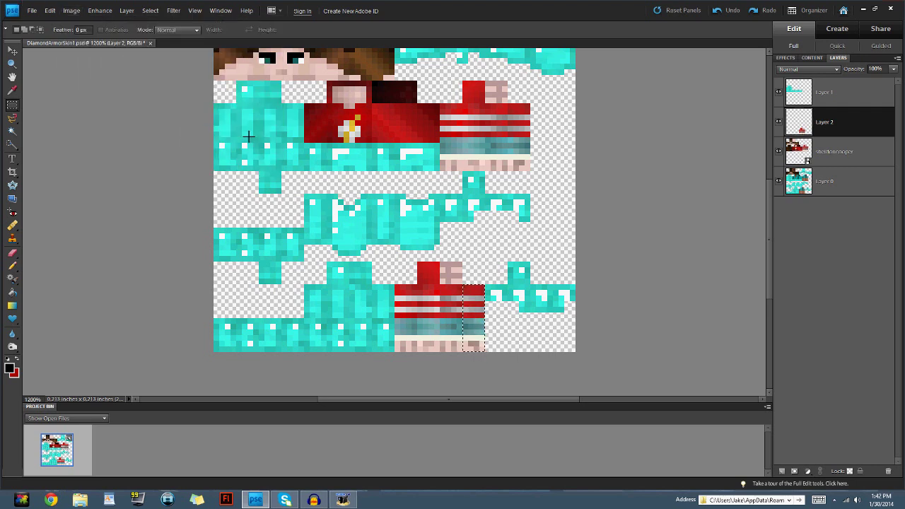
left_click(72, 10)
mouse_move(49, 10)
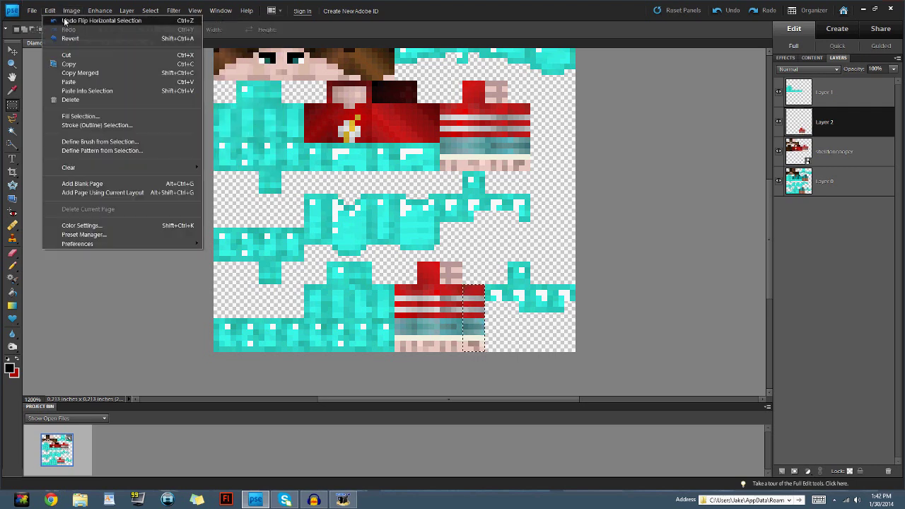
Step: Copy the selected leg strip, paste it as Layer 3 and hide that layer
left_click(10, 51)
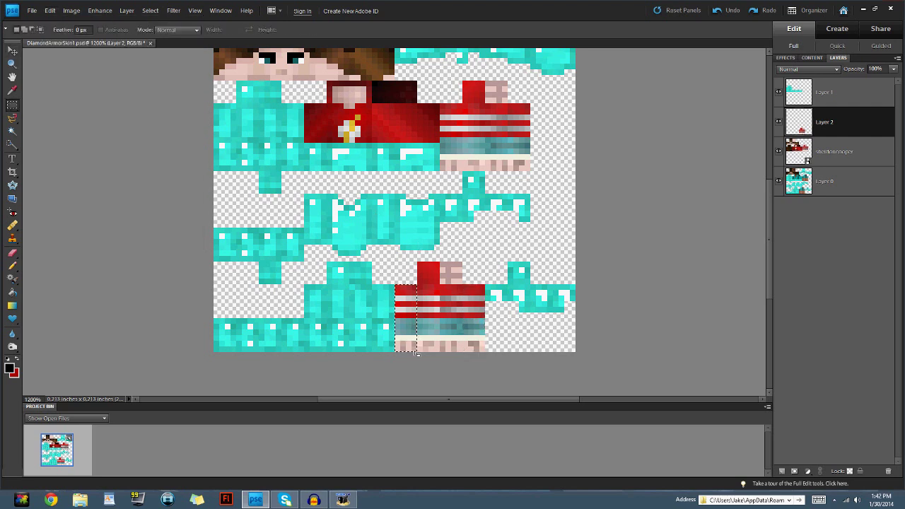
left_click(49, 11)
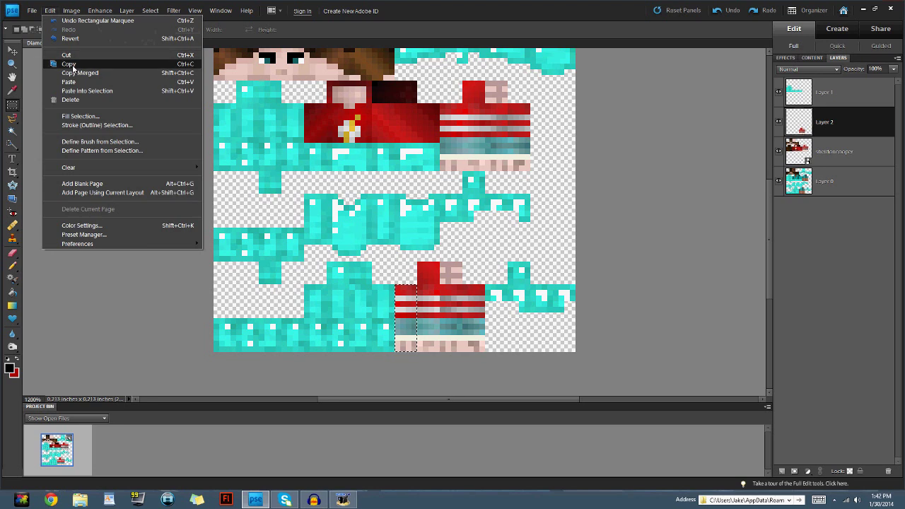
left_click(68, 64)
left_click(49, 11)
left_click(58, 83)
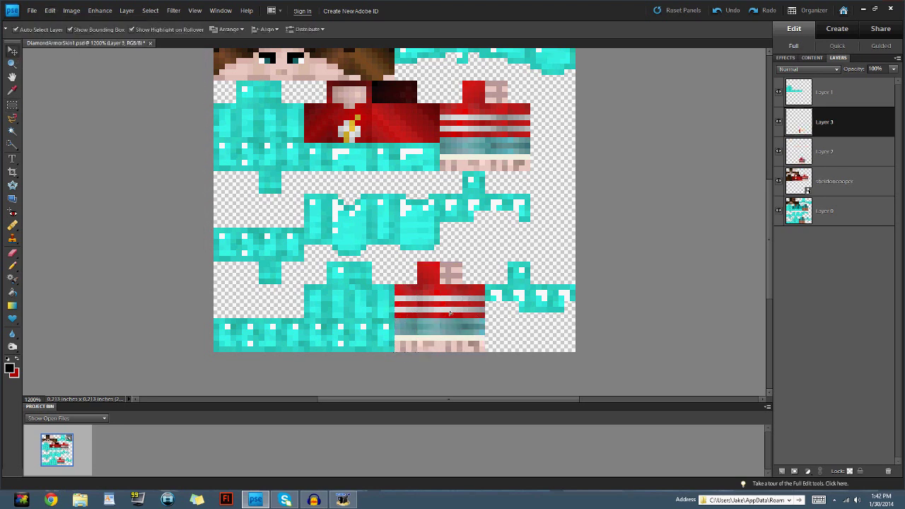
left_click(778, 124)
Step: From Layer 2, paste a strip copy as Layer 4, shift it left onto the stripes, and show Layer 3
left_click(801, 155)
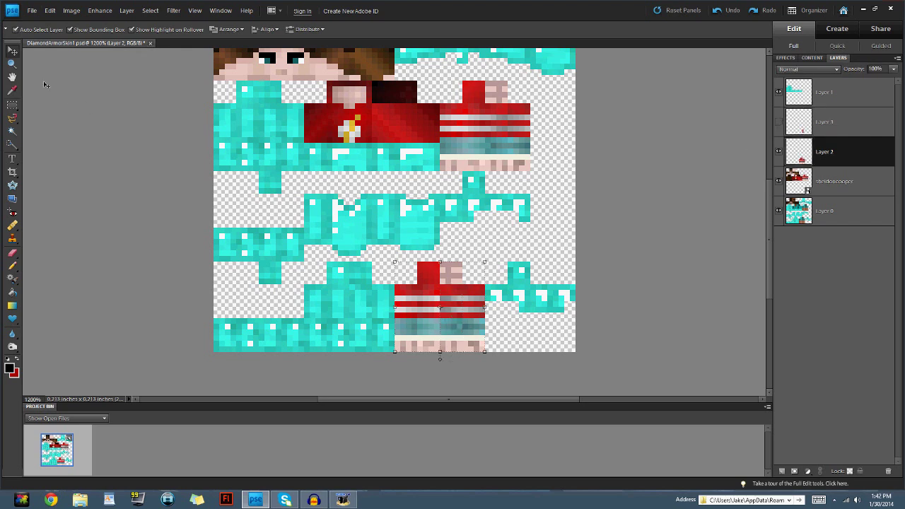
left_click(12, 105)
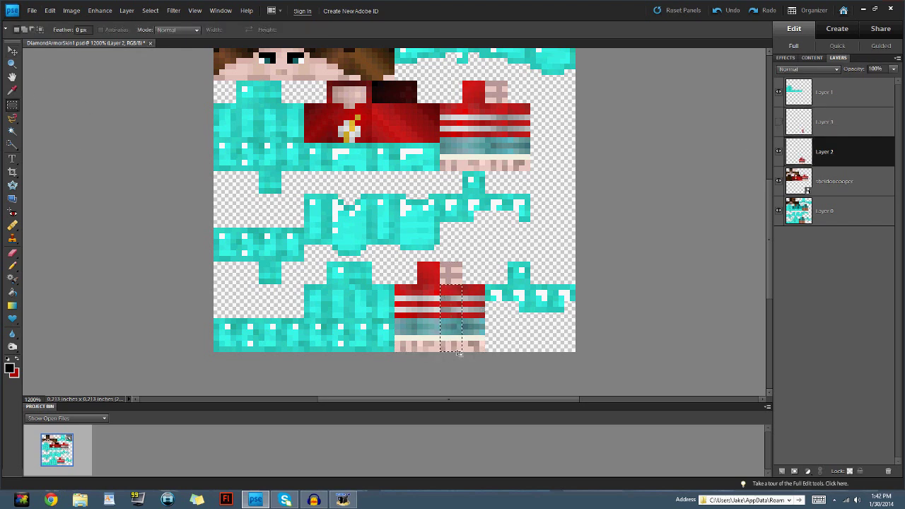
left_click(49, 10)
left_click(75, 65)
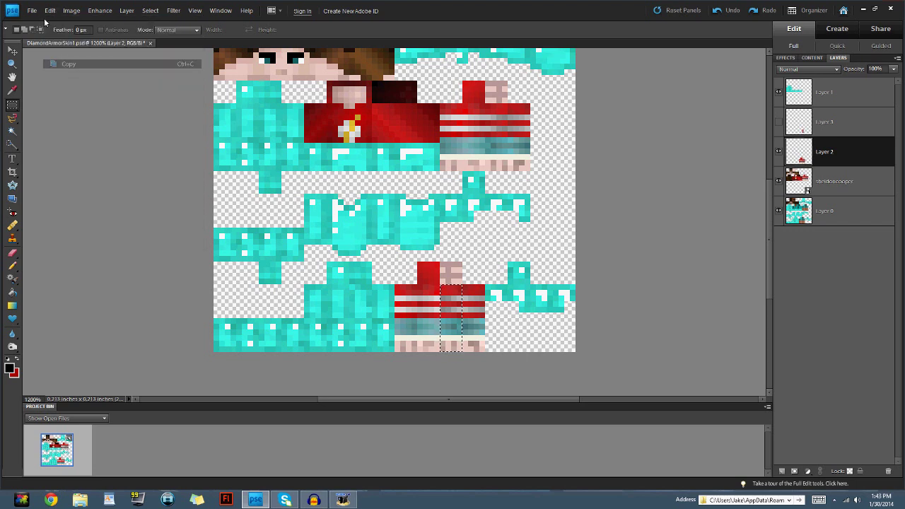
left_click(49, 10)
left_click(69, 82)
left_click_drag(451, 304, 411, 304)
left_click(779, 122)
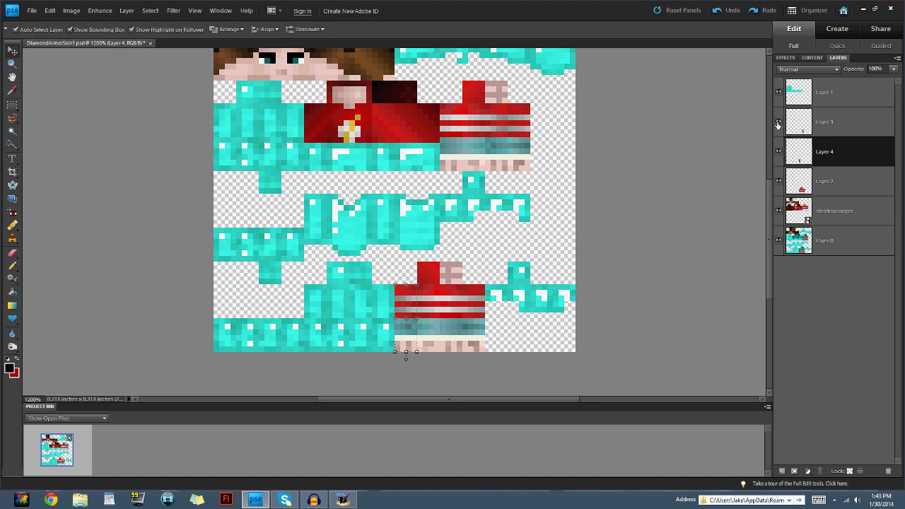
left_click(690, 172)
scroll(712, 193, "up", 2)
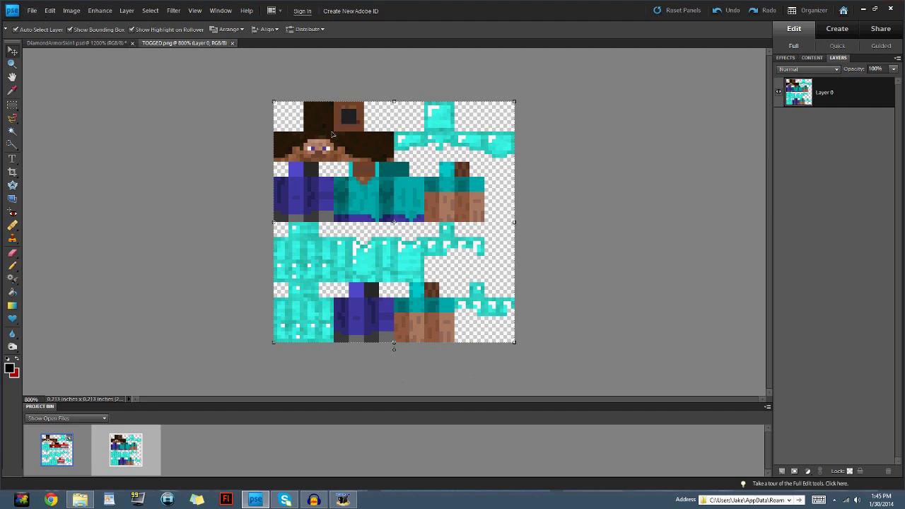
Step: Start placing the sheldoncooper image into TOGGED.png, then cancel the placement
left_click(50, 10)
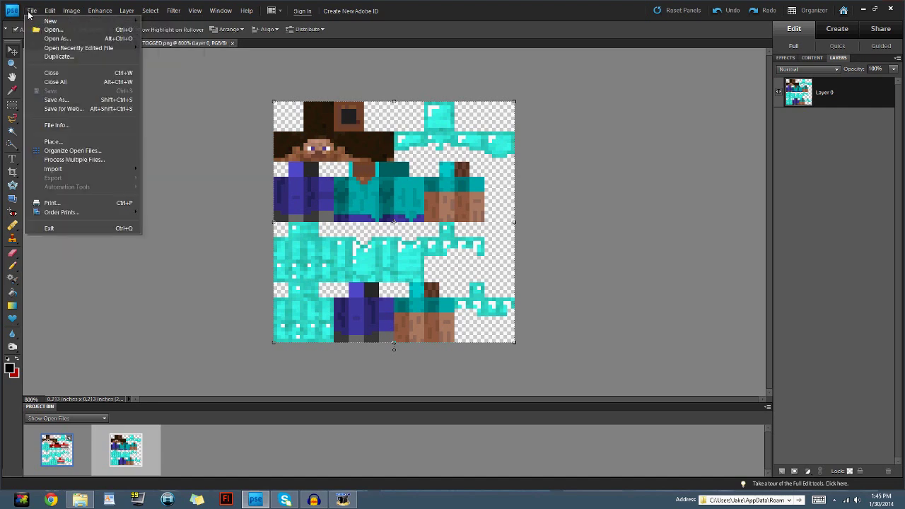
left_click(58, 142)
left_click(524, 223)
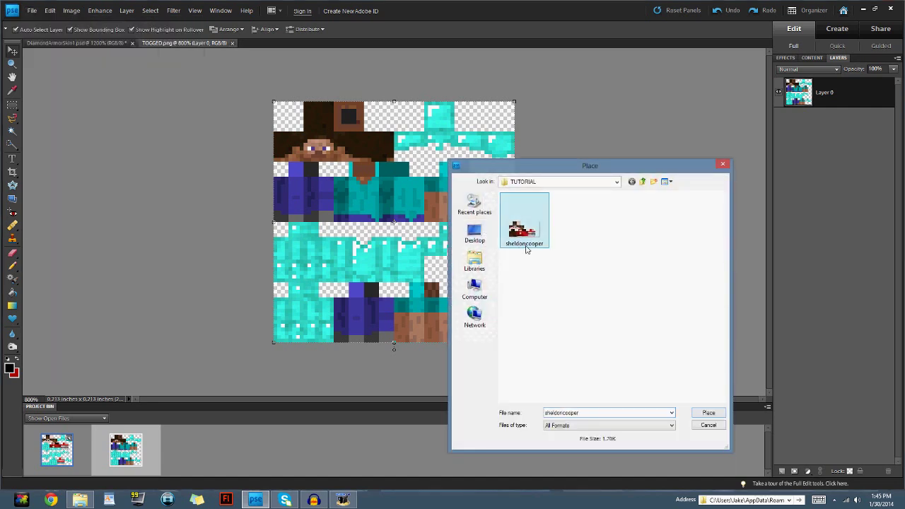
left_click(710, 424)
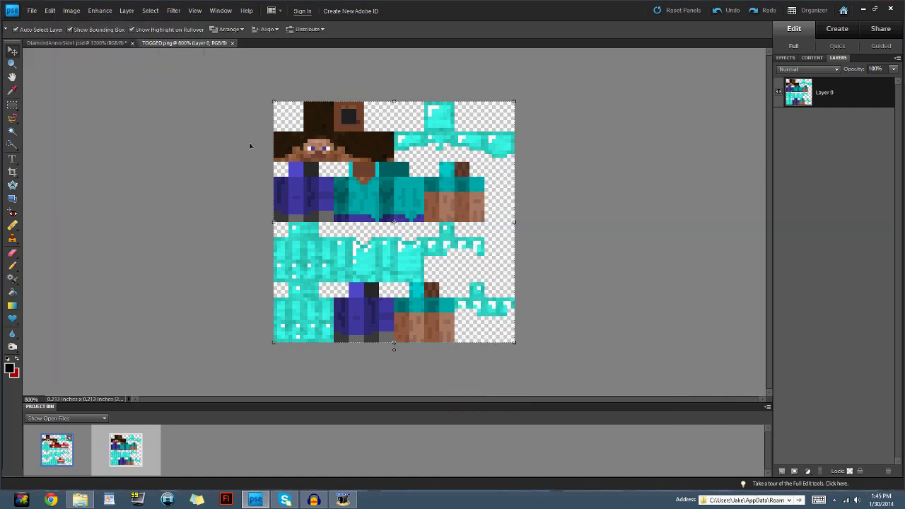
Step: Place the sheldoncooper image, drag it up to the skin's top and commit
left_click(32, 10)
left_click(64, 142)
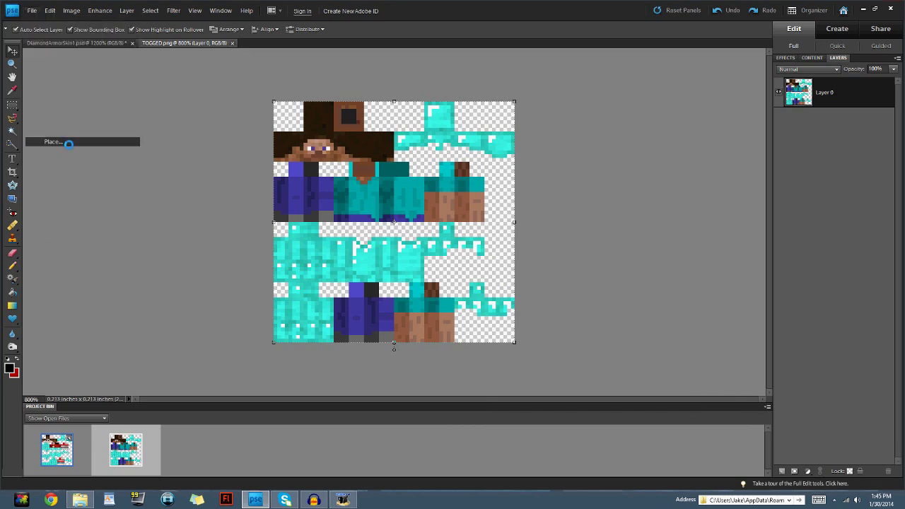
left_click(515, 217)
left_click(713, 413)
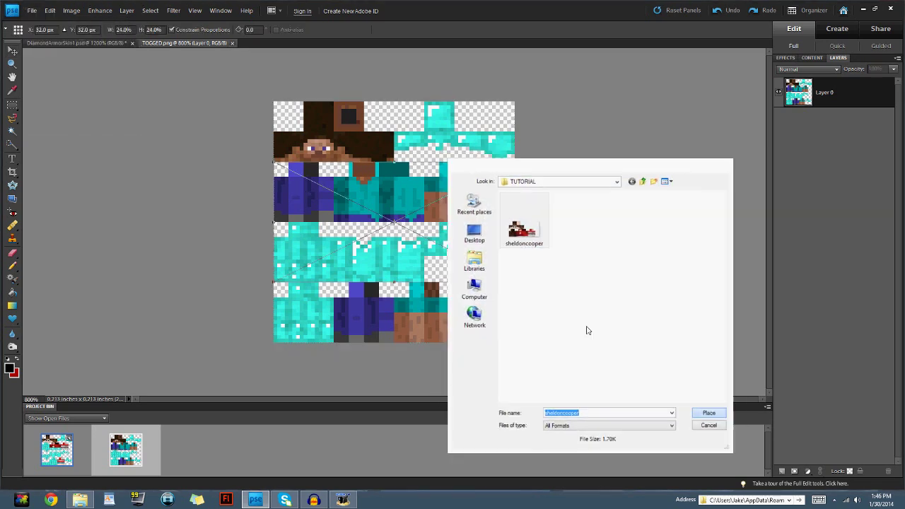
left_click_drag(324, 186, 321, 132)
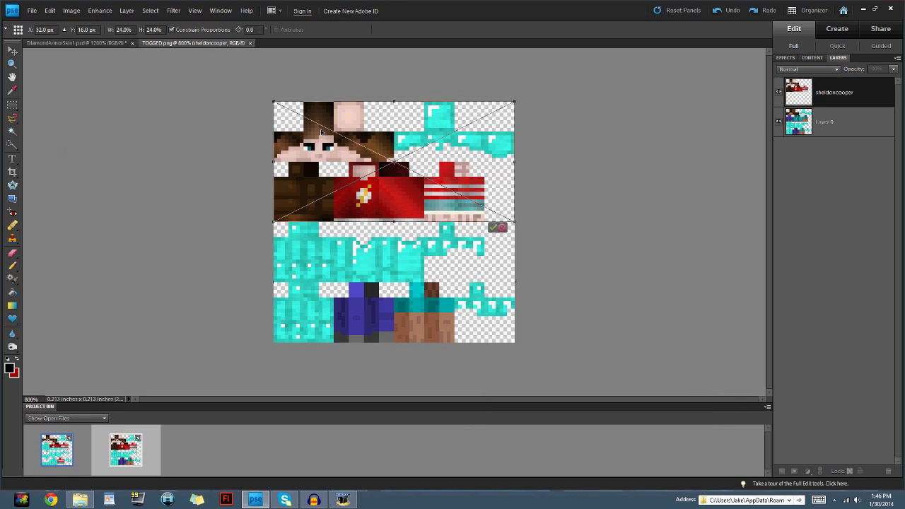
left_click(494, 228)
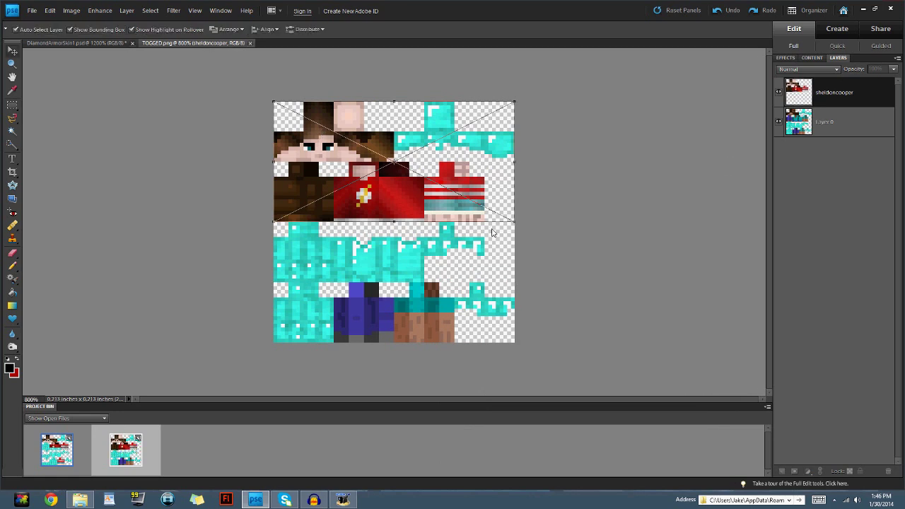
Step: Copy the red-striped leg piece to a new Layer 1 and move it into the lower leg area
left_click(779, 93)
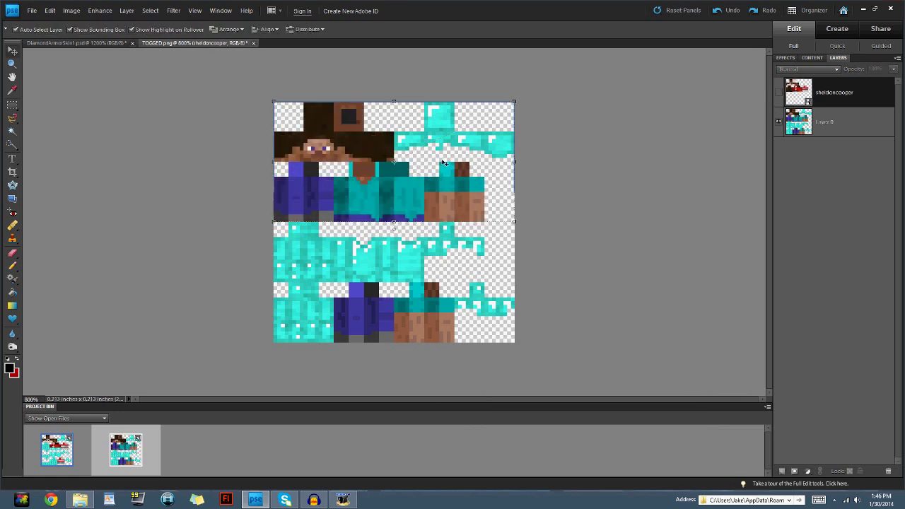
left_click(779, 92)
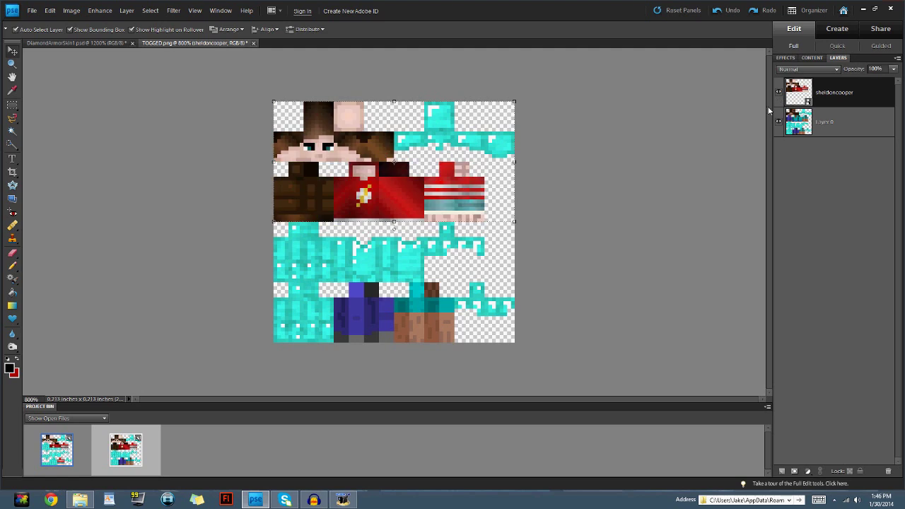
left_click(12, 104)
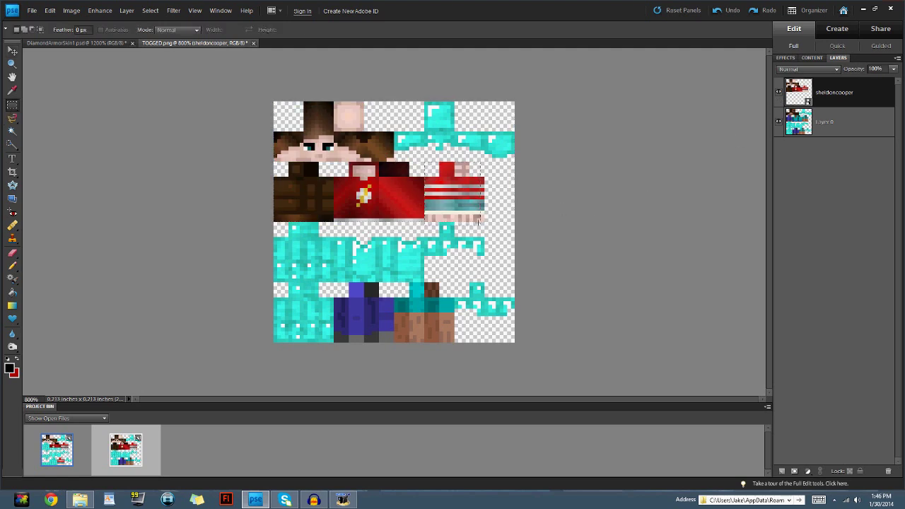
left_click(50, 10)
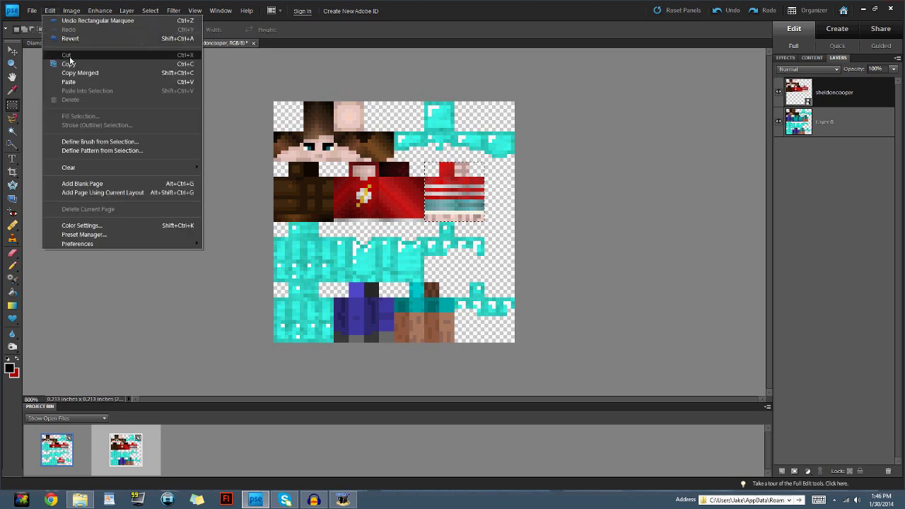
left_click(71, 64)
left_click(49, 10)
left_click(68, 82)
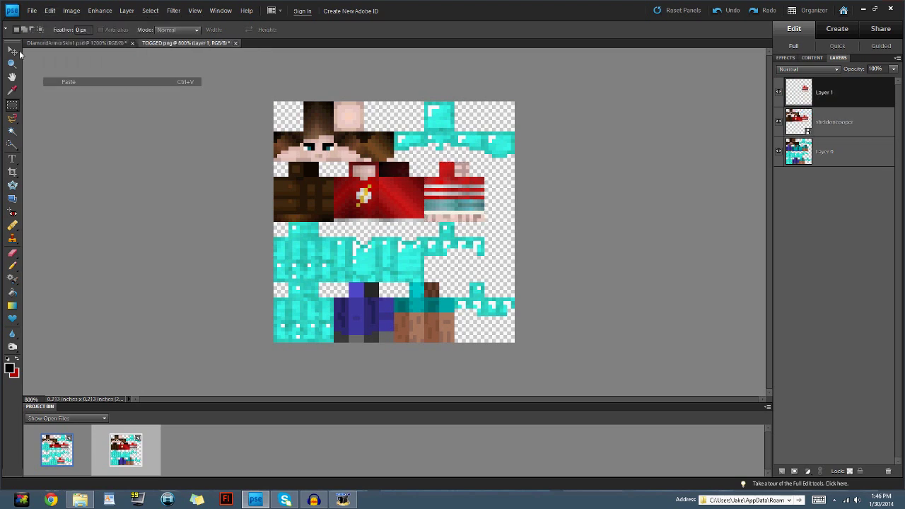
left_click_drag(458, 201, 416, 314)
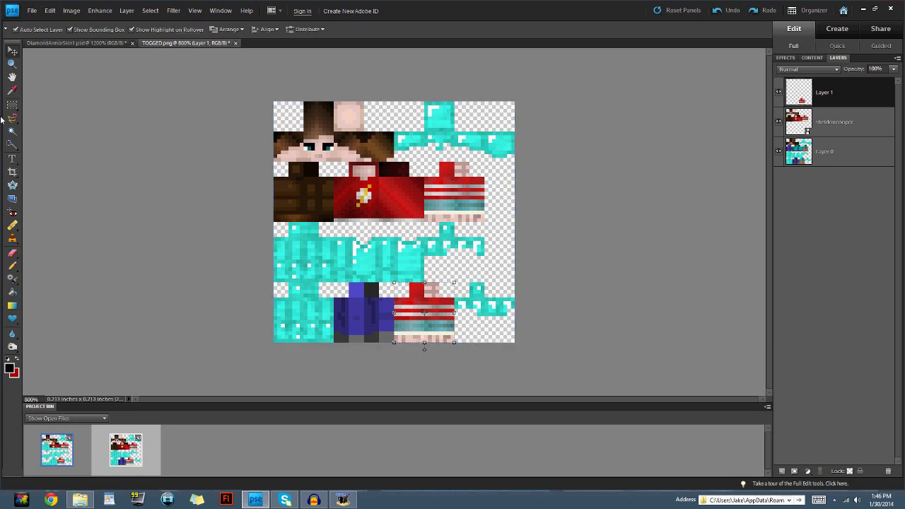
Step: Zoom to 1200% and mirror the red and pink squares atop the arm horizontally
left_click(12, 64)
left_click(401, 292)
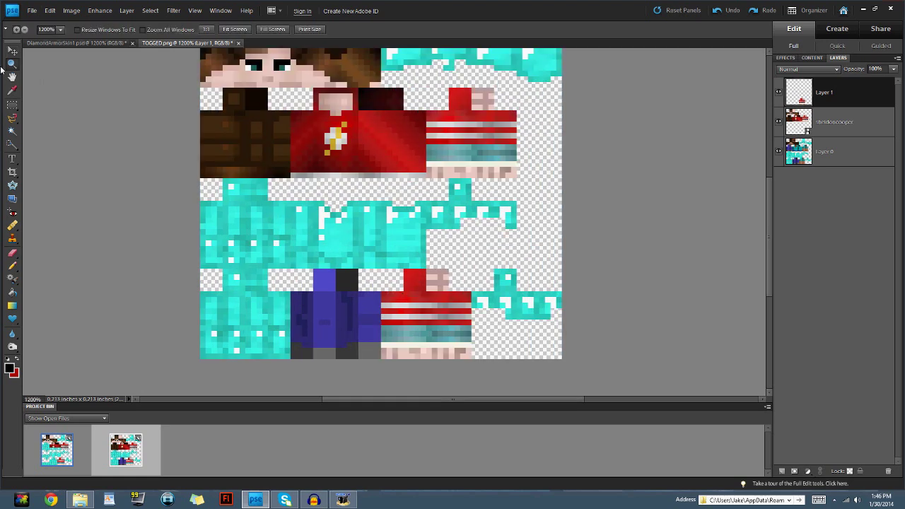
left_click(12, 105)
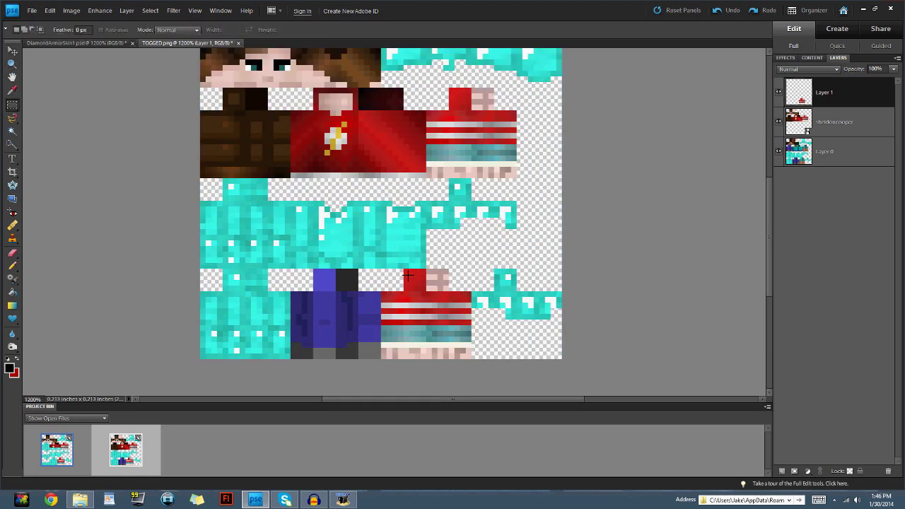
left_click_drag(404, 269, 426, 290)
left_click(71, 10)
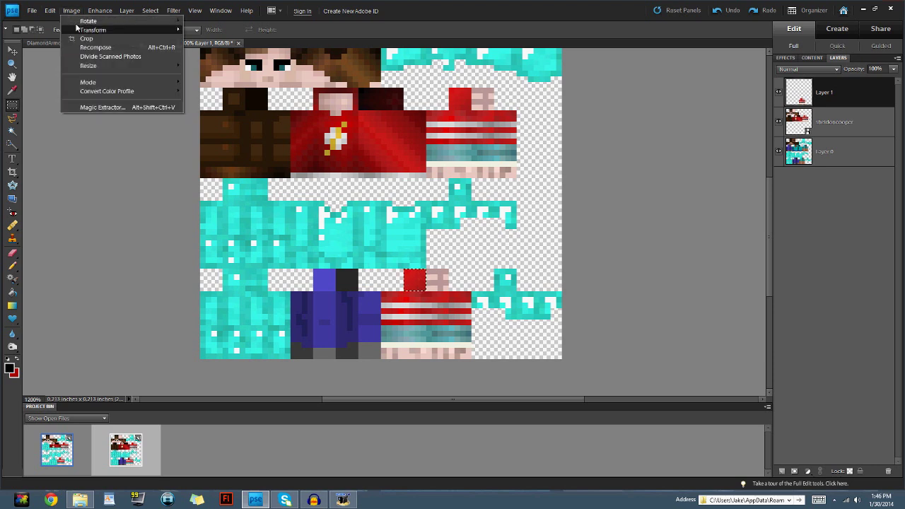
left_click(244, 133)
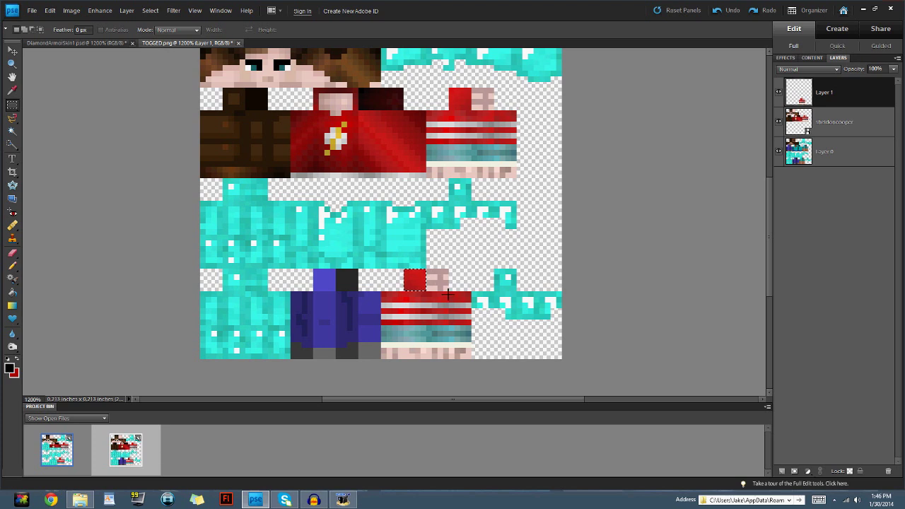
left_click_drag(449, 292, 427, 270)
left_click(71, 11)
mouse_move(103, 25)
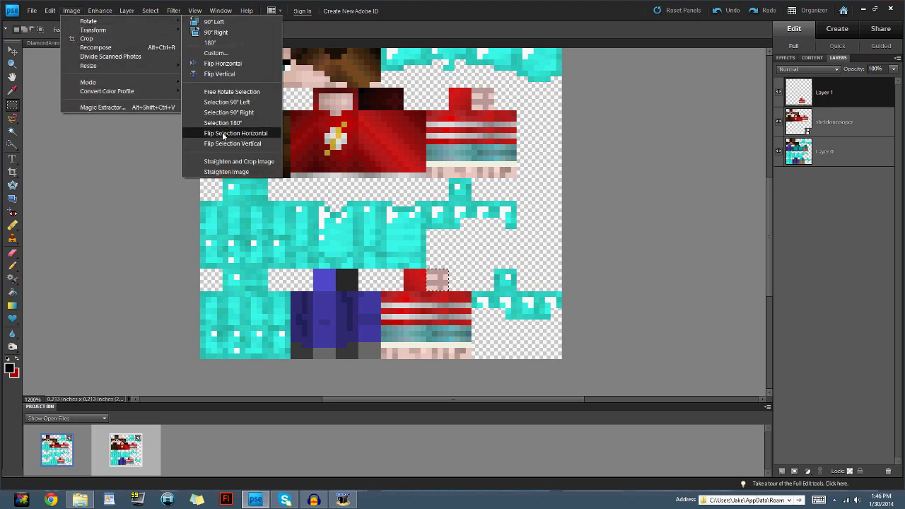
left_click(223, 134)
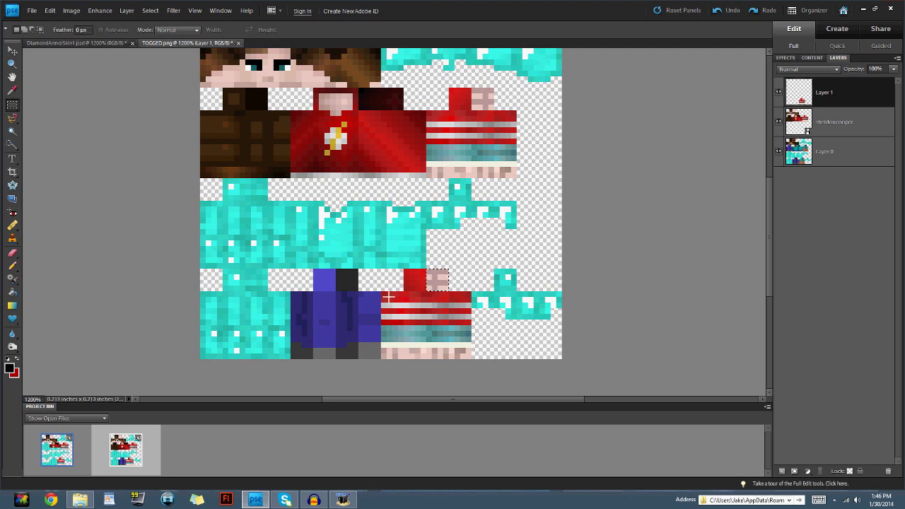
Step: Mirror the first and second arm face strips horizontally, then clear the selection
left_click_drag(388, 297, 407, 346)
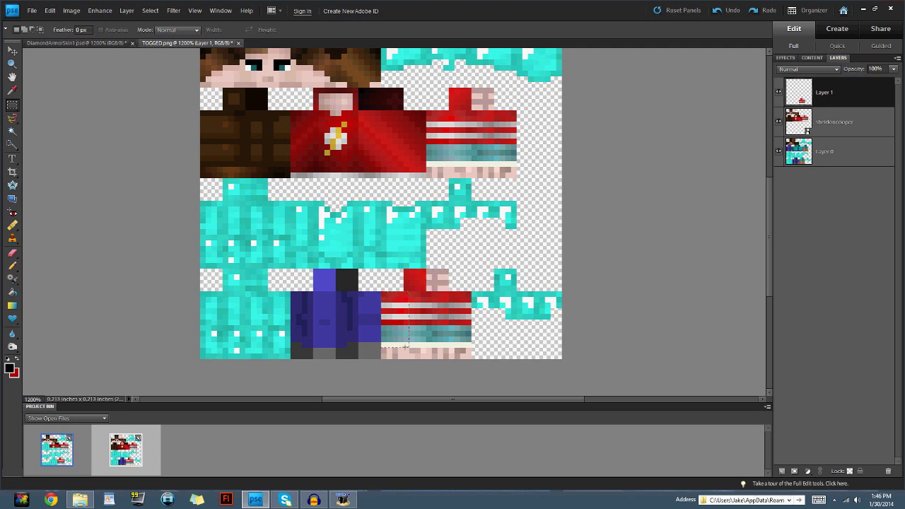
left_click(71, 11)
mouse_move(89, 21)
left_click(212, 133)
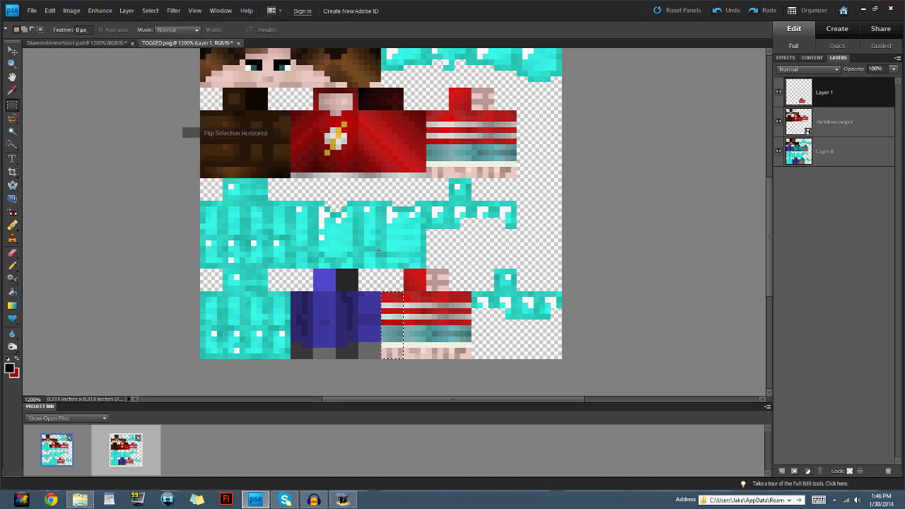
left_click_drag(407, 299, 430, 298)
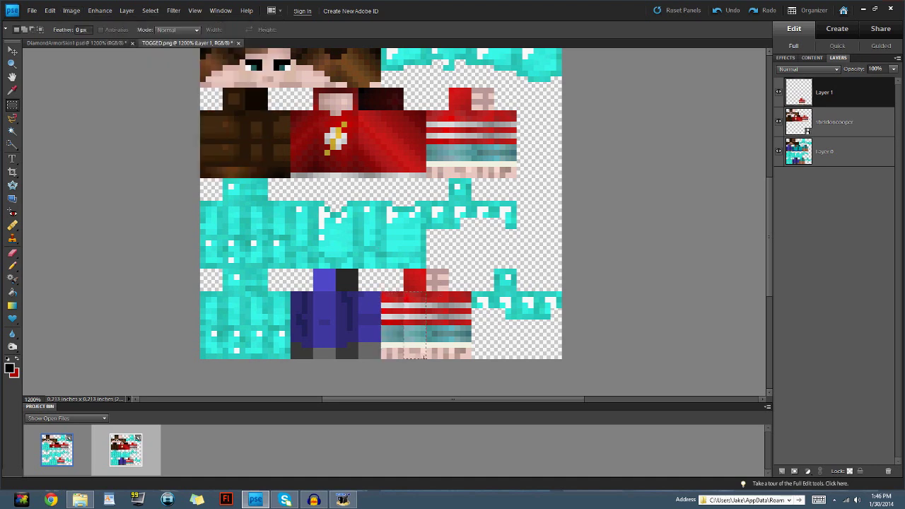
left_click(72, 11)
mouse_move(75, 21)
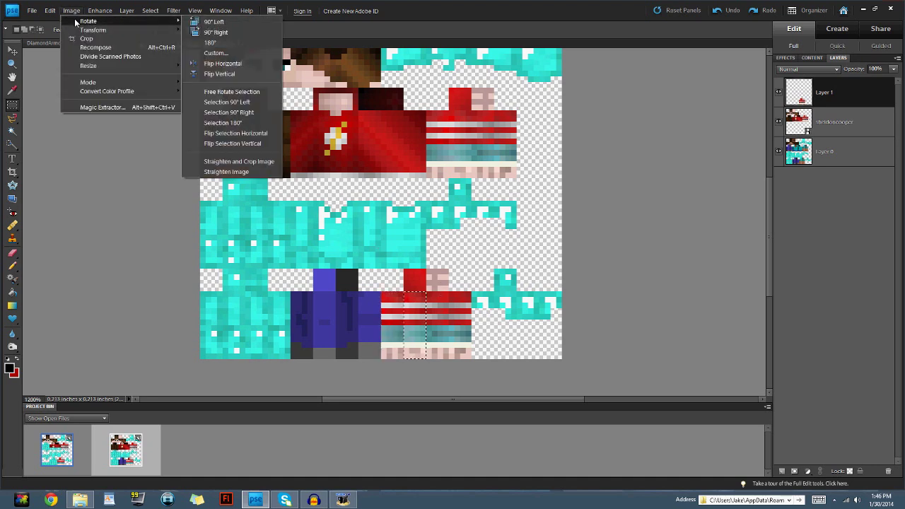
left_click(240, 133)
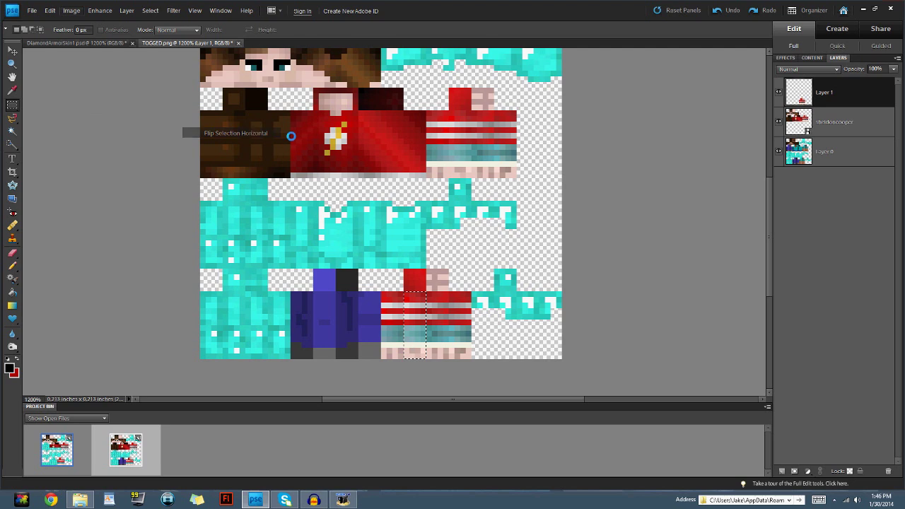
left_click(429, 290)
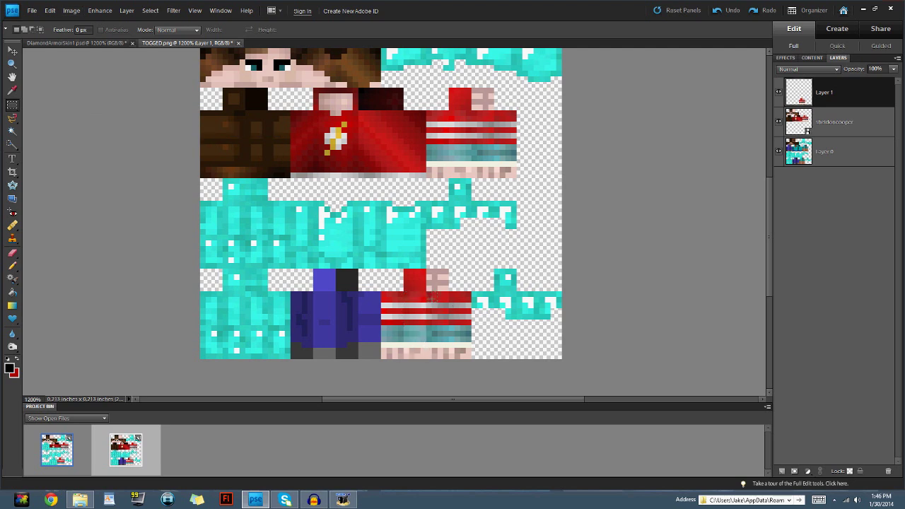
Step: Mirror the third and last face strips horizontally, then select the leftmost arm strip
left_click_drag(446, 348, 449, 359)
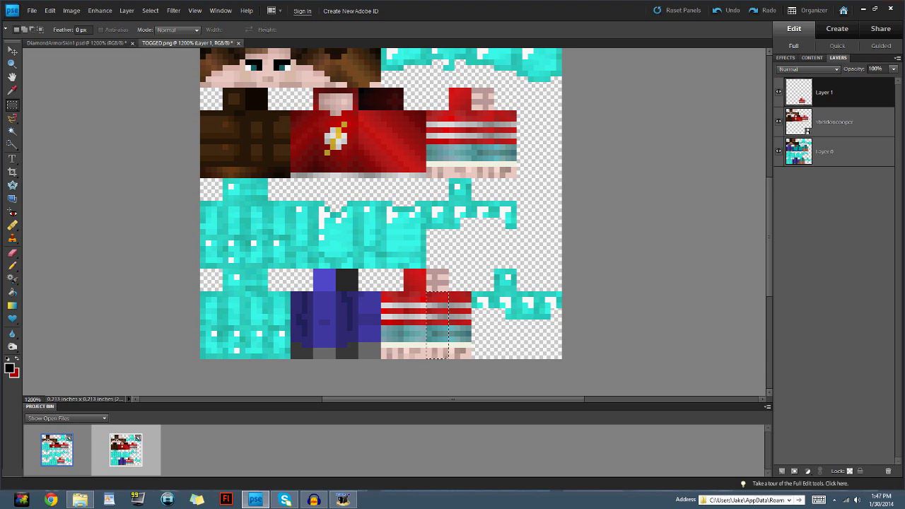
left_click(71, 11)
mouse_move(88, 19)
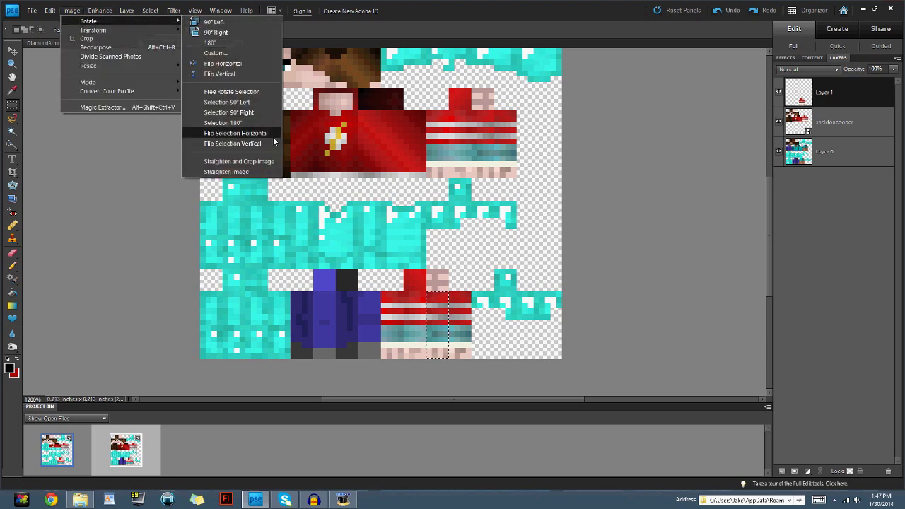
left_click(241, 133)
left_click_drag(450, 345, 471, 291)
left_click(72, 11)
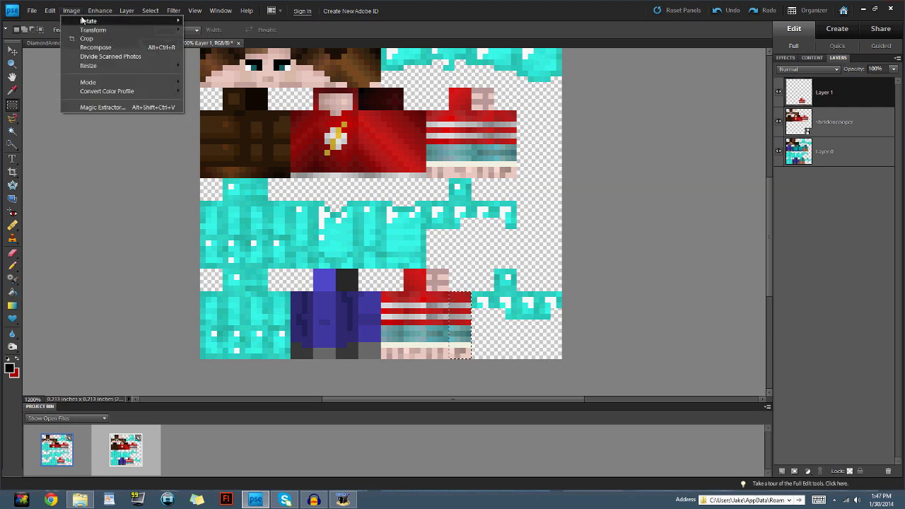
mouse_move(82, 21)
left_click(236, 133)
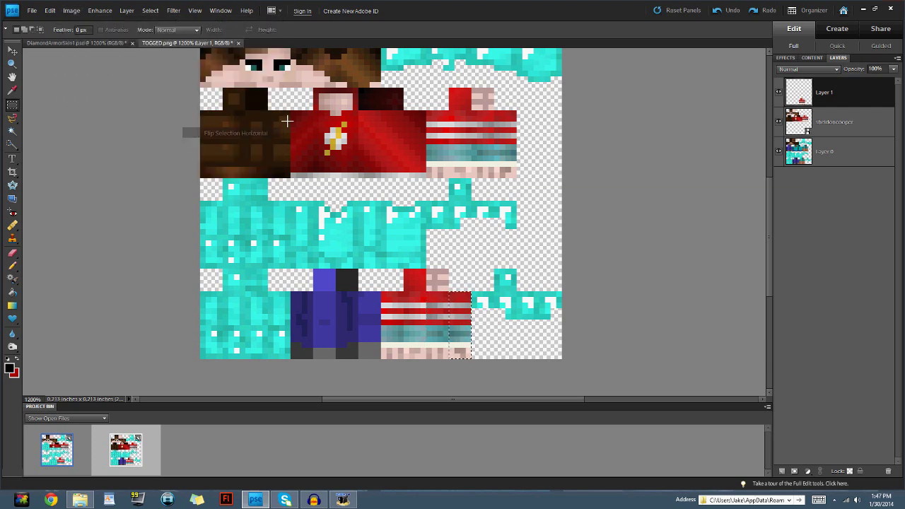
left_click(386, 302)
left_click_drag(381, 291, 404, 359)
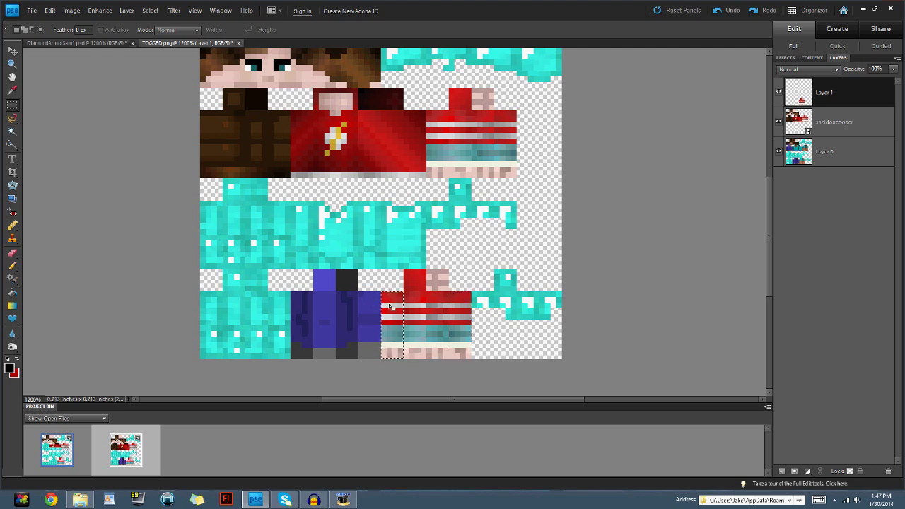
left_click(49, 10)
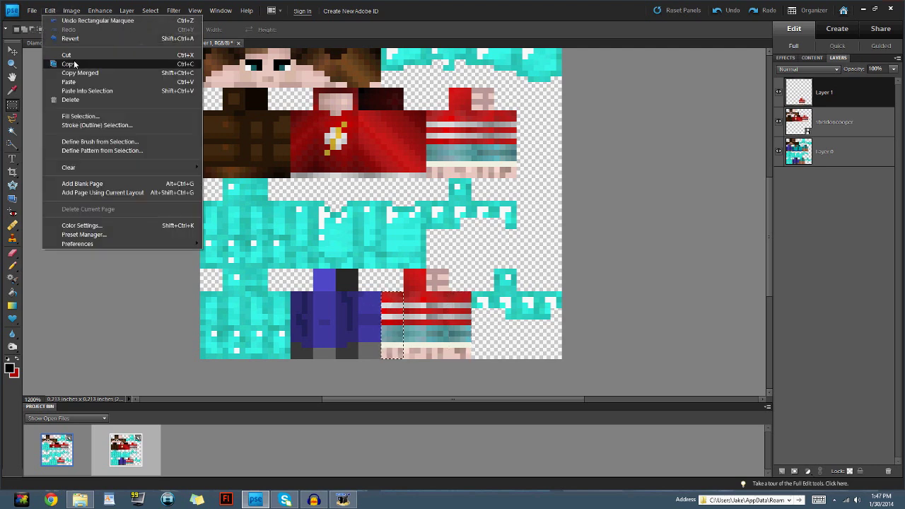
Step: Paste a copy of the first side strip onto Layer 2 and move it to the arm's right side
left_click(74, 64)
left_click(49, 11)
left_click(69, 83)
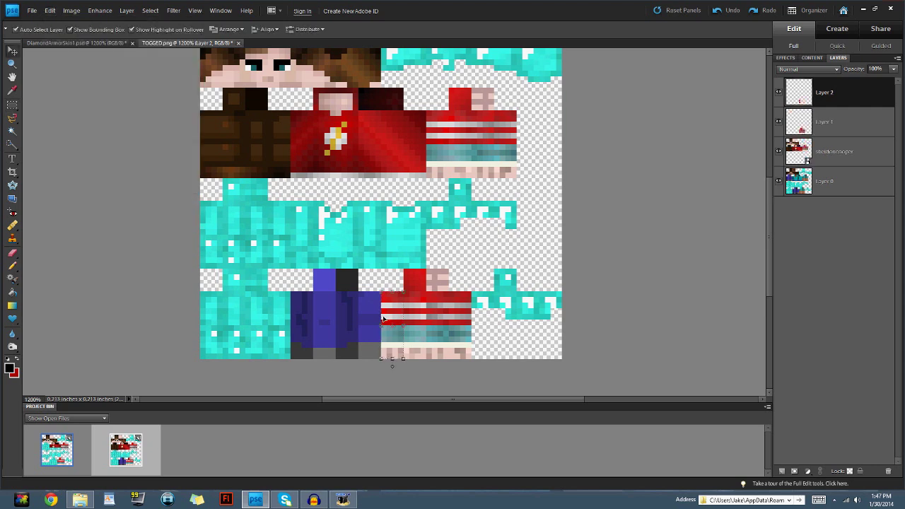
left_click_drag(383, 320, 438, 314)
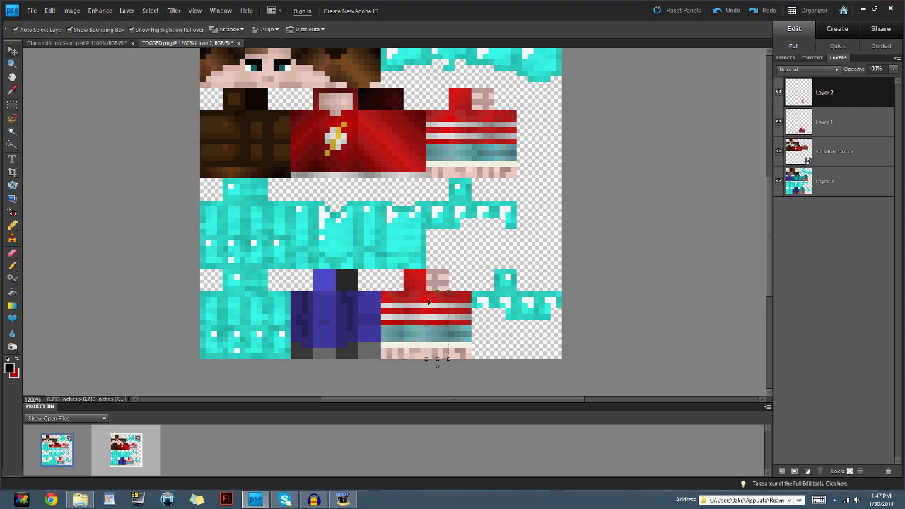
left_click(779, 93)
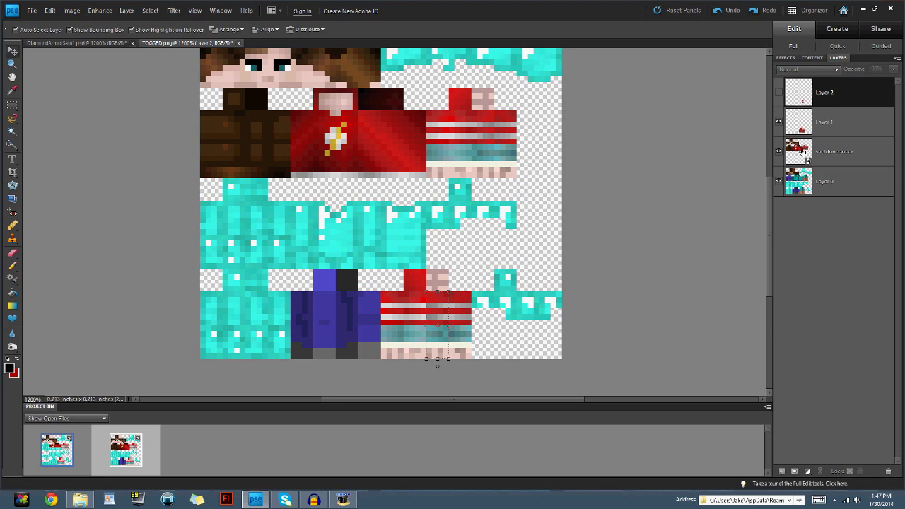
left_click(810, 128)
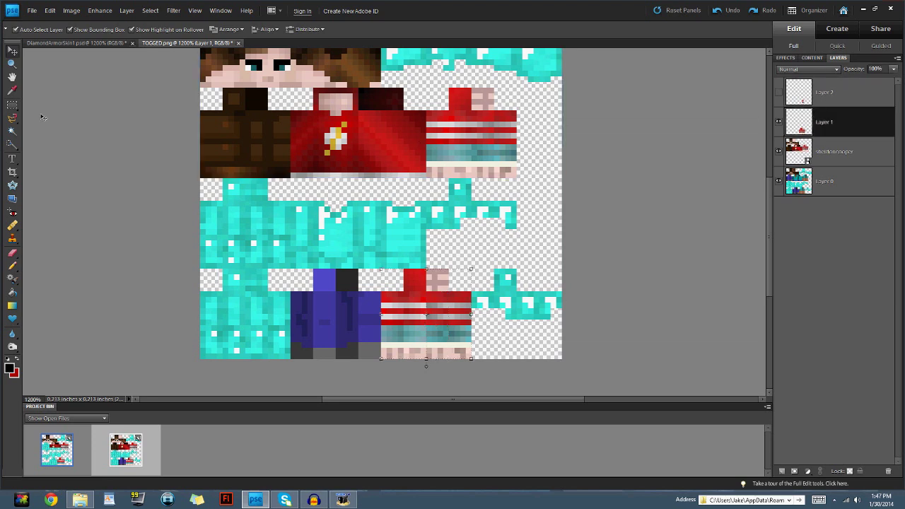
left_click(12, 106)
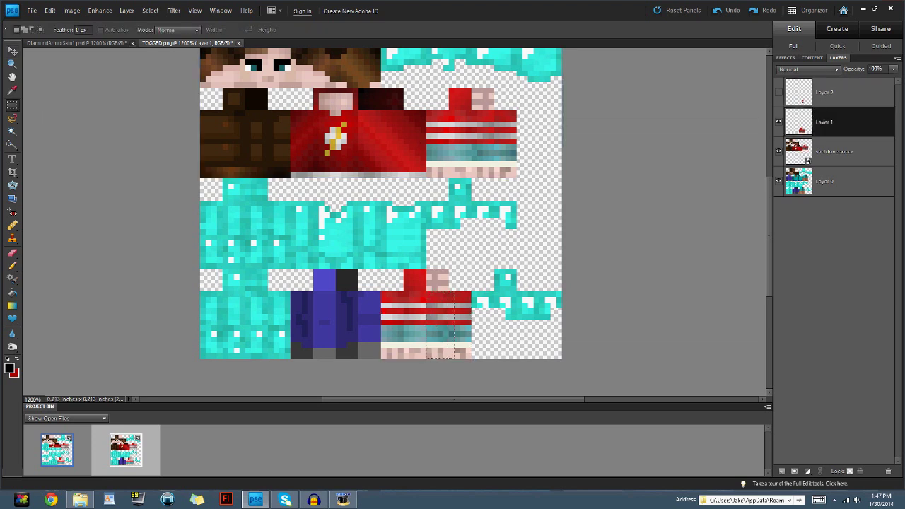
Step: Paste the other side strip onto Layer 3, move it left, and show Layer 2 again
left_click(50, 10)
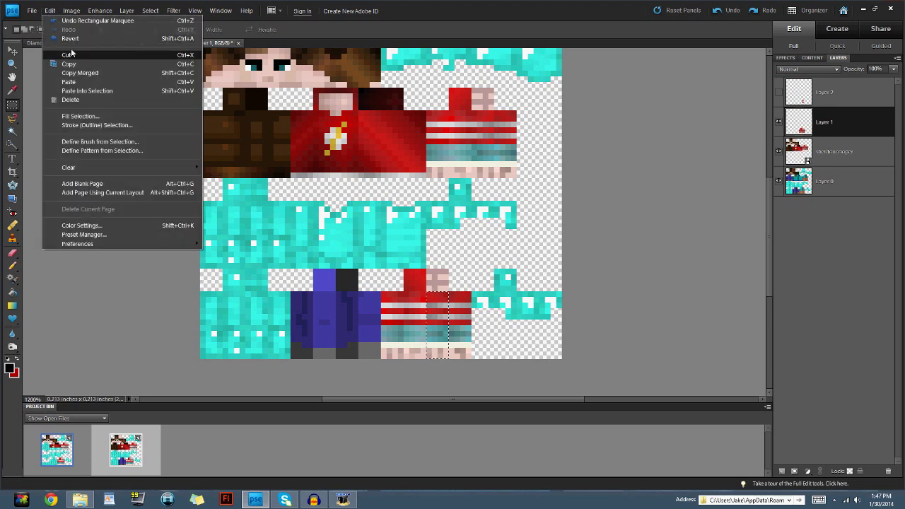
left_click(74, 64)
left_click(49, 11)
left_click(68, 82)
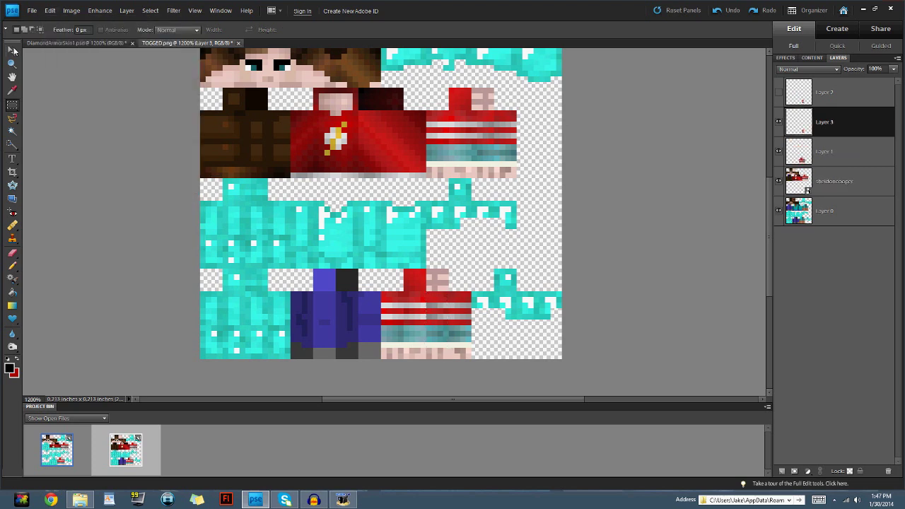
left_click_drag(438, 306, 388, 304)
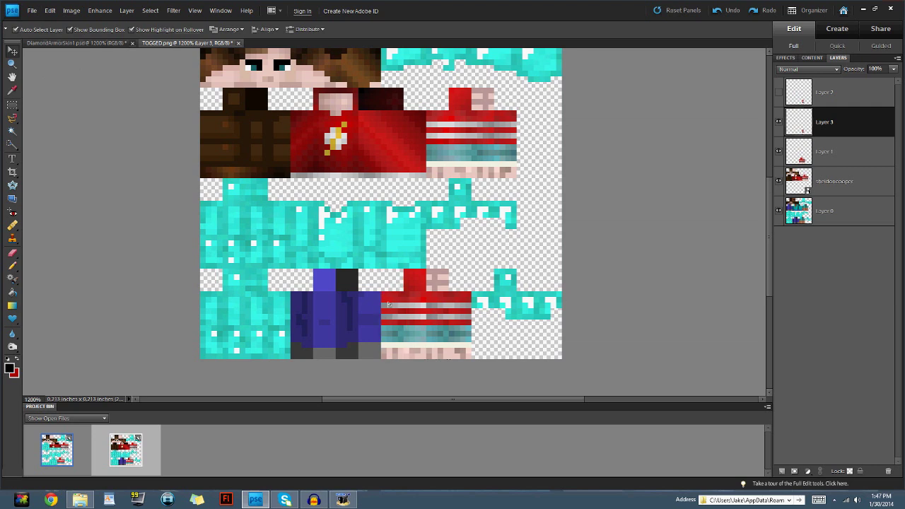
left_click(777, 91)
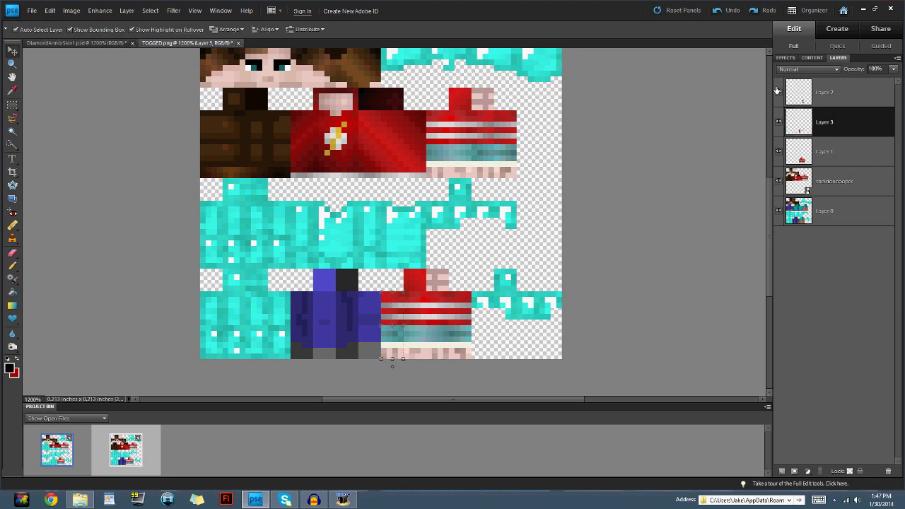
left_click(683, 146)
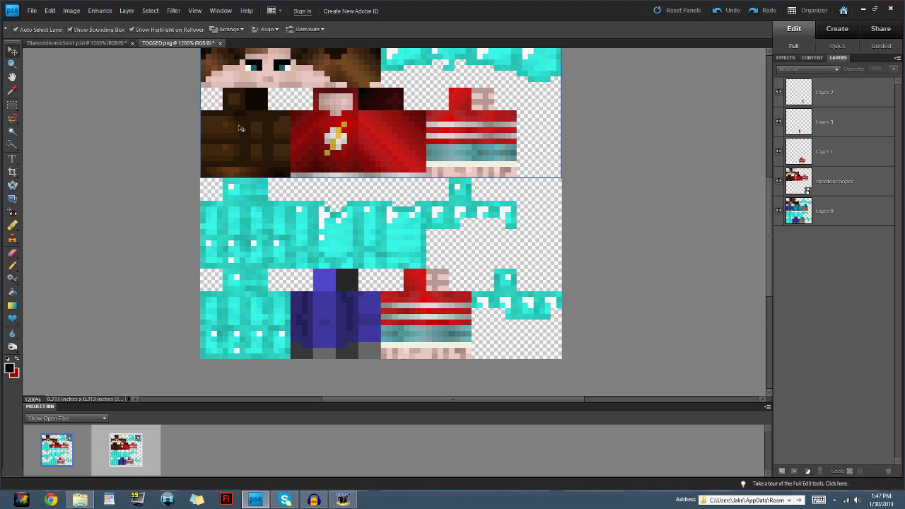
Step: Copy the brown leg block from the sheldoncooper layer onto Layer 4 over the blue trouser leg
key("m")
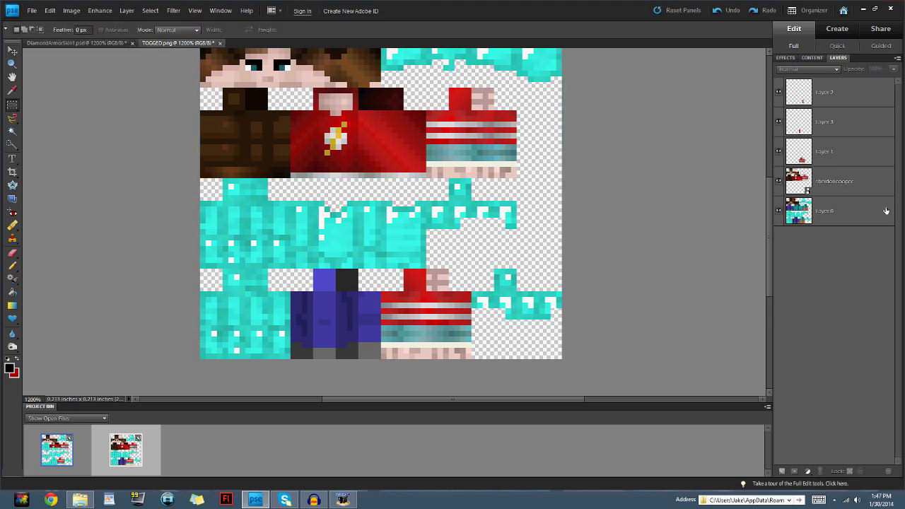
left_click(825, 180)
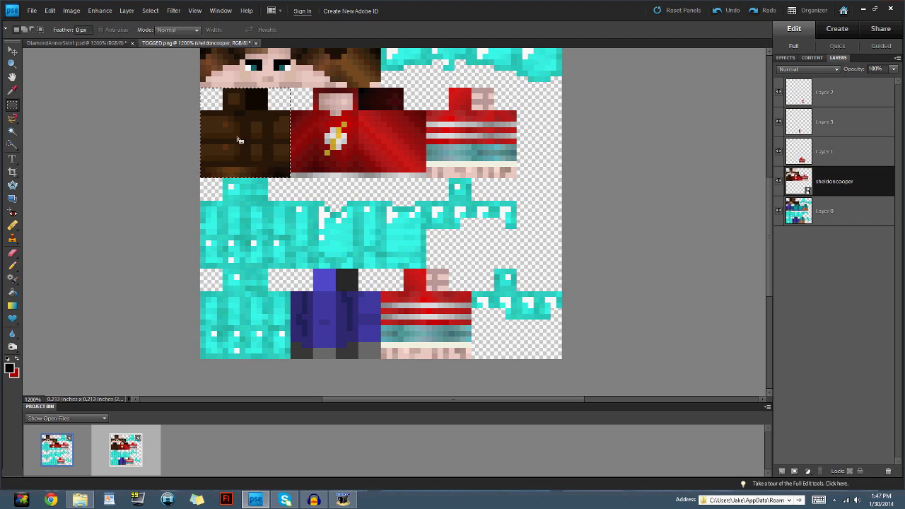
left_click(50, 11)
left_click(68, 64)
left_click(49, 11)
left_click(68, 82)
left_click_drag(264, 178, 358, 330)
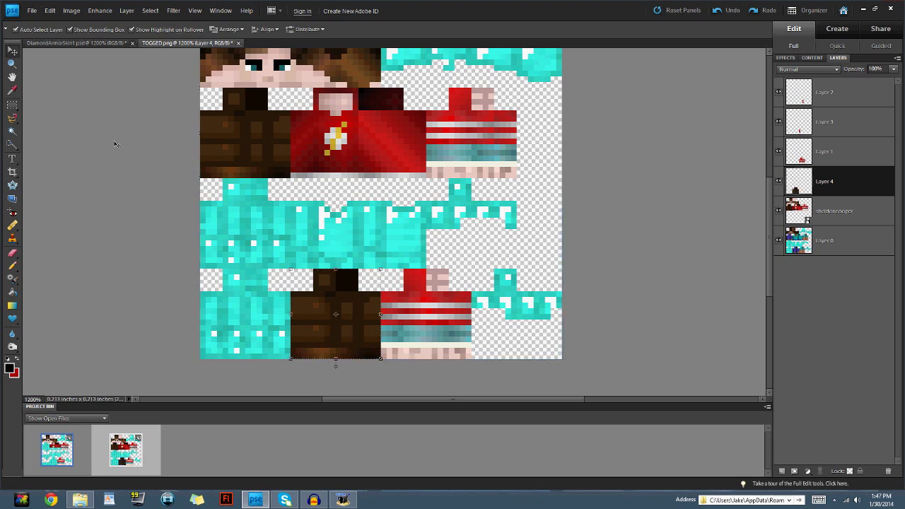
left_click(11, 107)
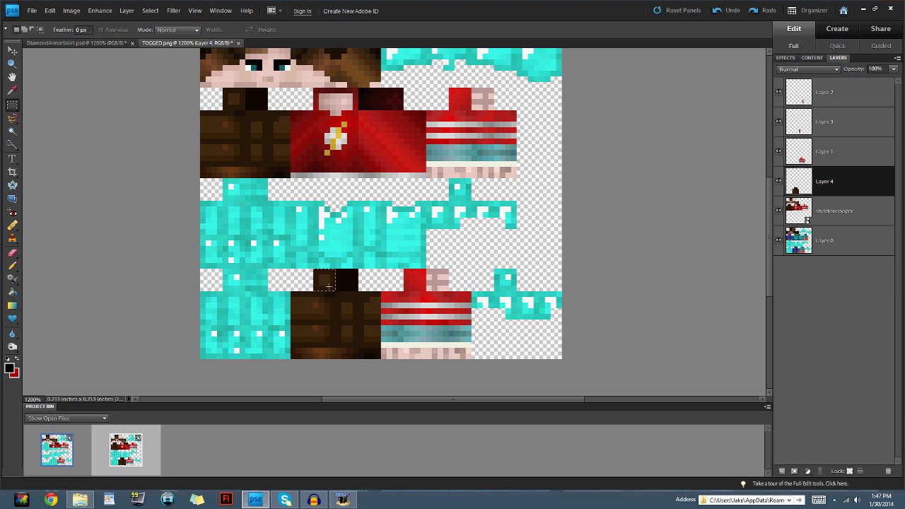
Step: Flip the small leg-top square and the selected leg area horizontally
left_click(72, 11)
mouse_move(91, 21)
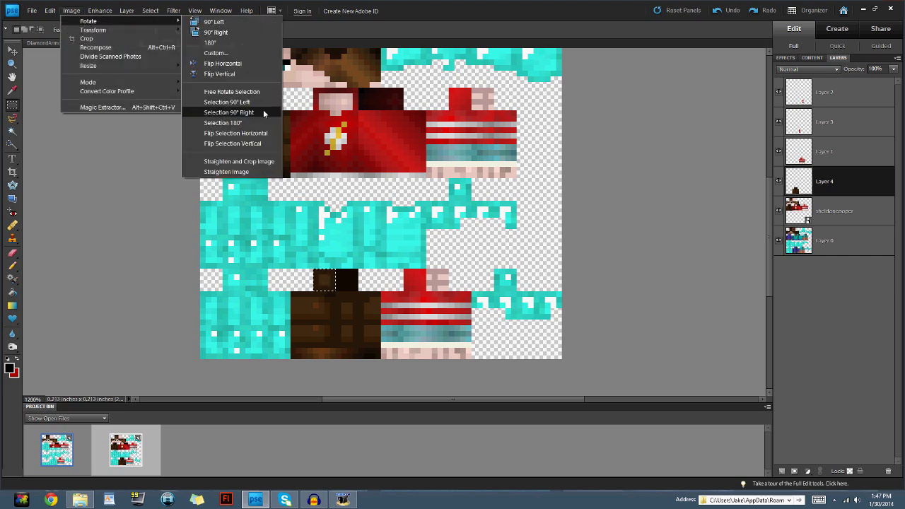
left_click(235, 133)
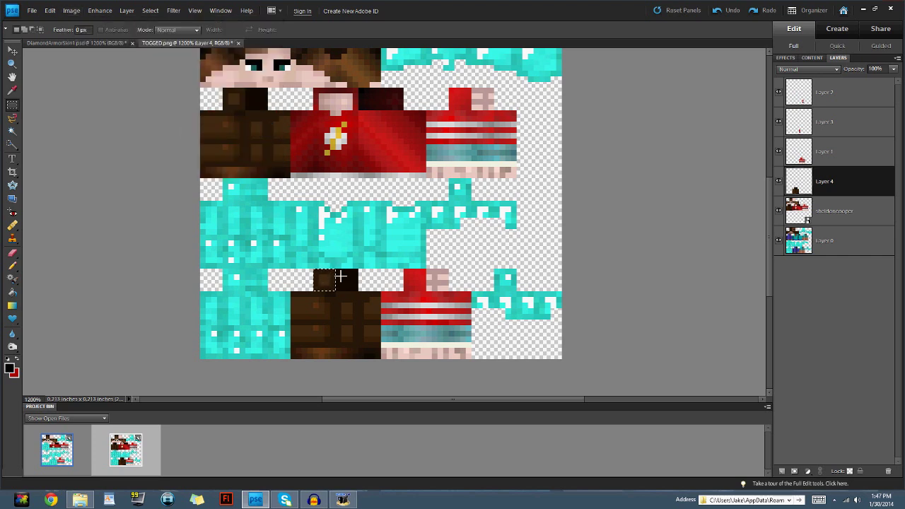
left_click(72, 10)
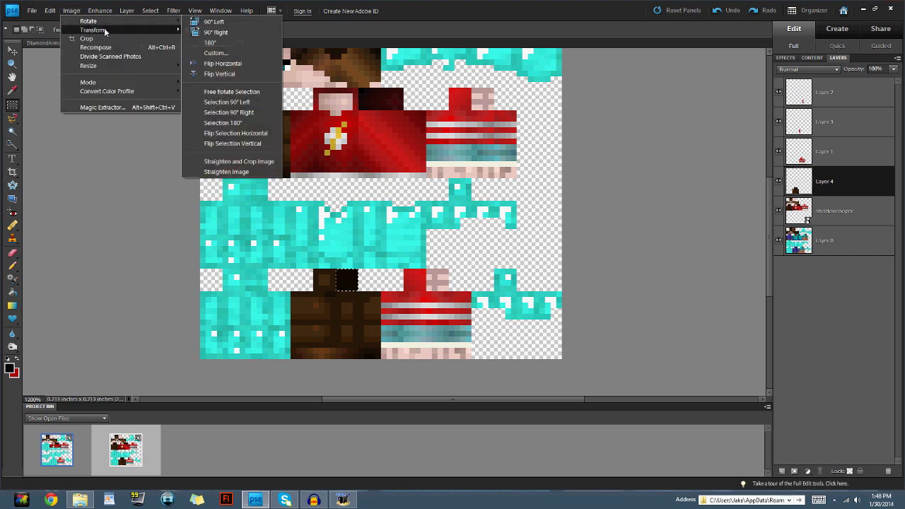
left_click(235, 133)
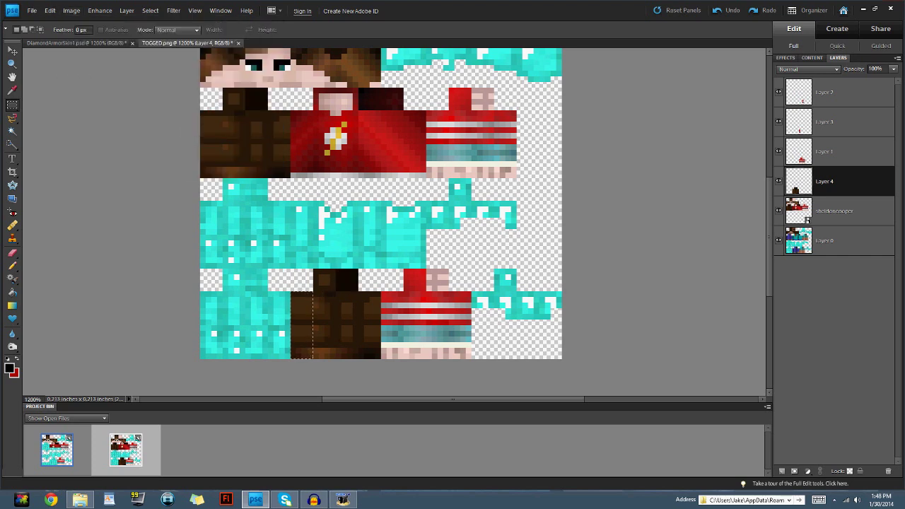
Step: Flip the first leg strip horizontally, then shift the marquee right and flip the next strip
left_click(72, 11)
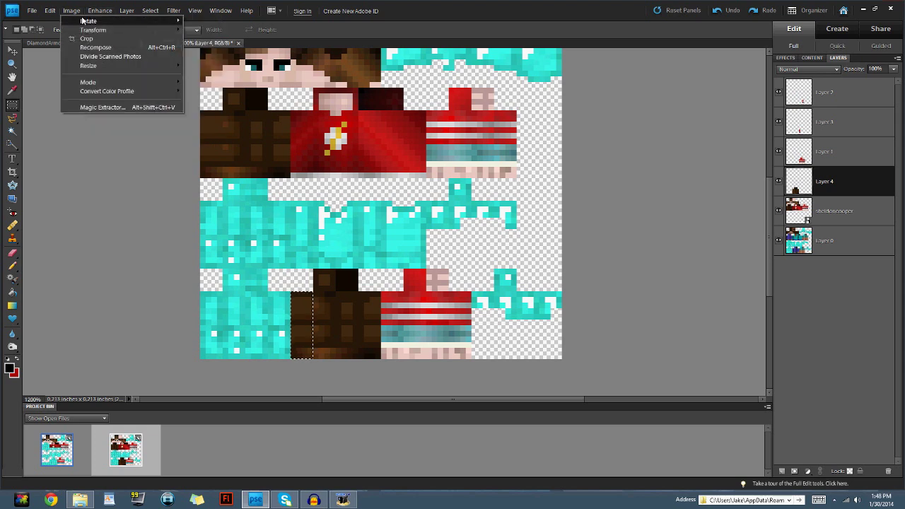
mouse_move(89, 21)
left_click(232, 134)
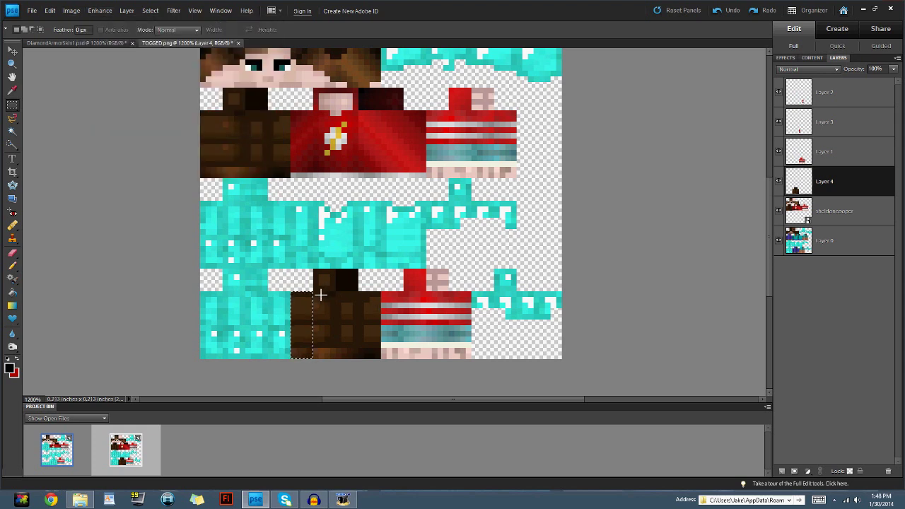
left_click_drag(320, 295, 343, 295)
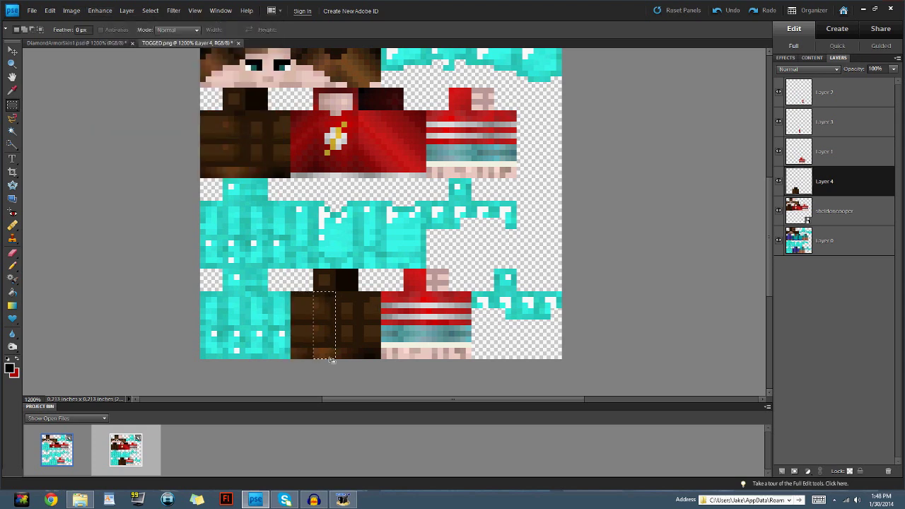
left_click(75, 10)
mouse_move(89, 21)
left_click(250, 137)
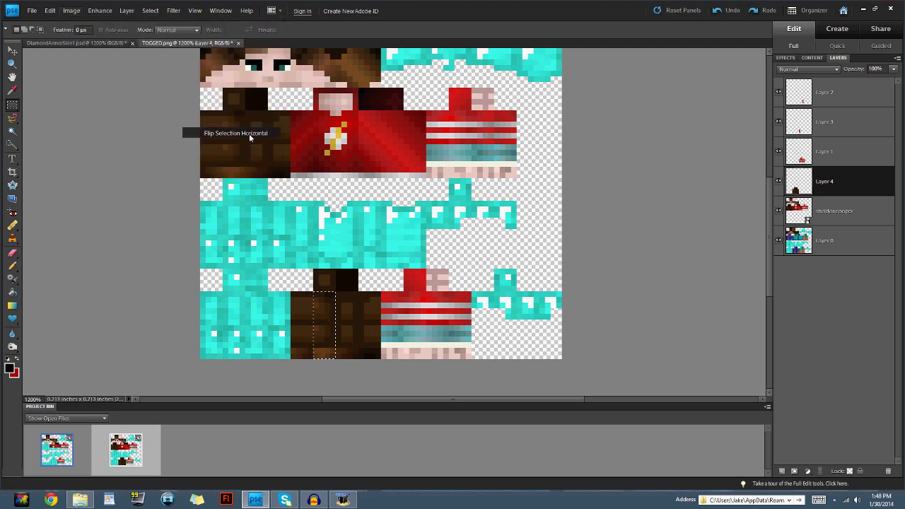
Step: Mirror the third and rightmost leg strips horizontally, then select the leftmost strip
left_click_drag(340, 296, 360, 295)
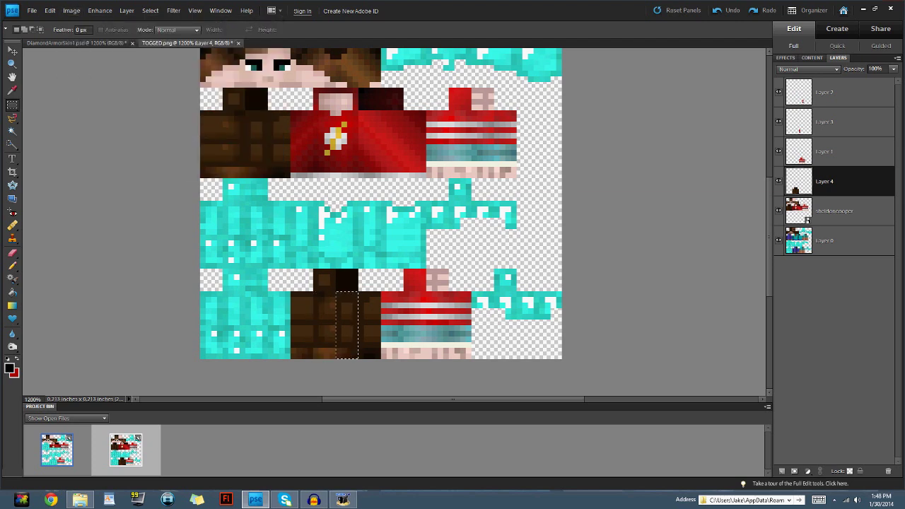
left_click(71, 10)
mouse_move(88, 22)
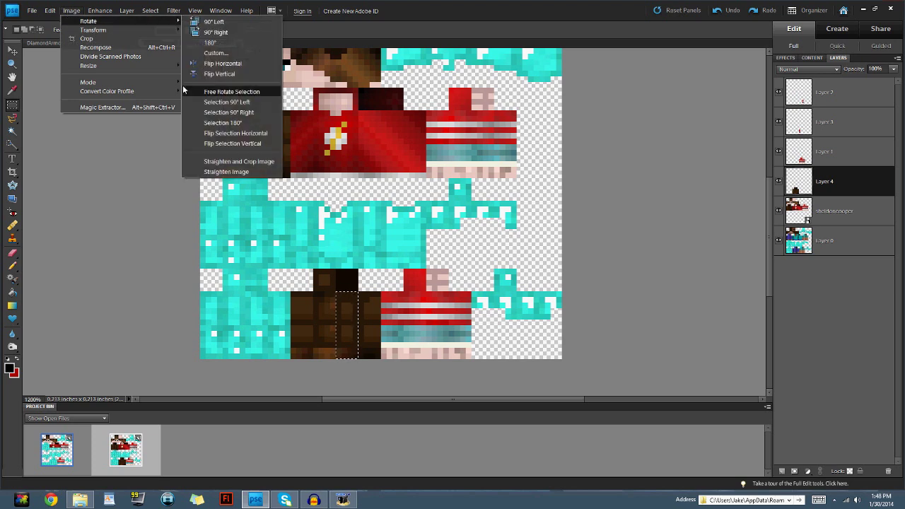
left_click(236, 133)
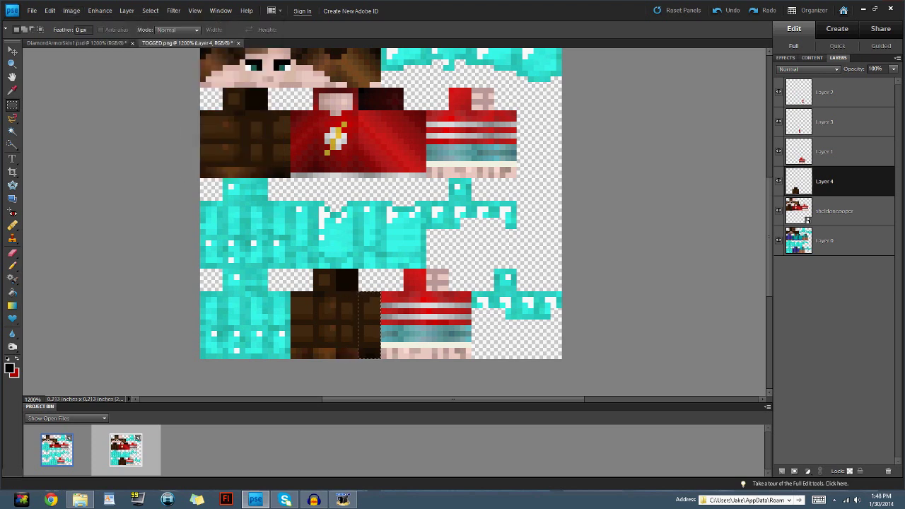
left_click(71, 11)
mouse_move(88, 21)
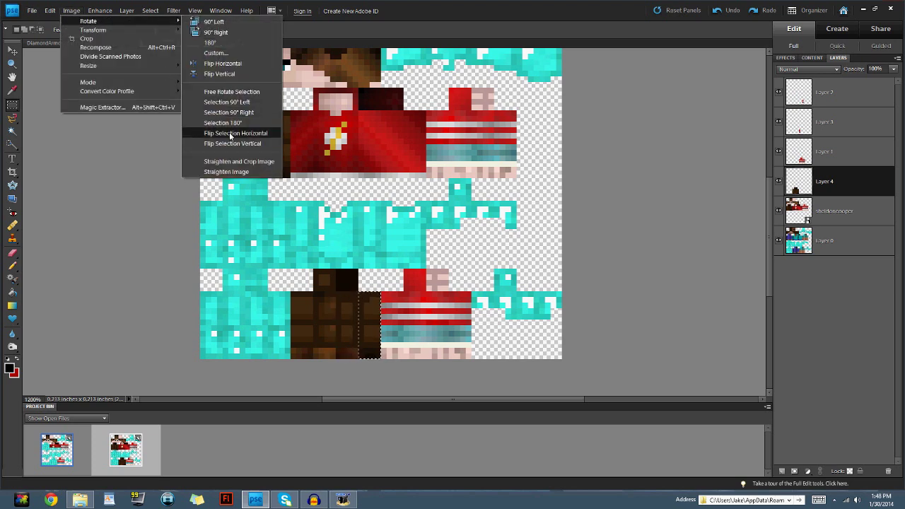
left_click(229, 134)
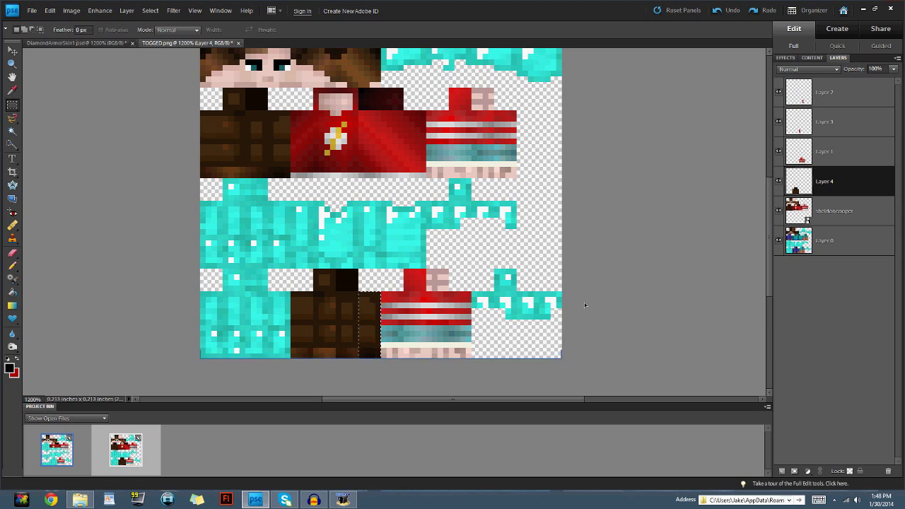
left_click(404, 320)
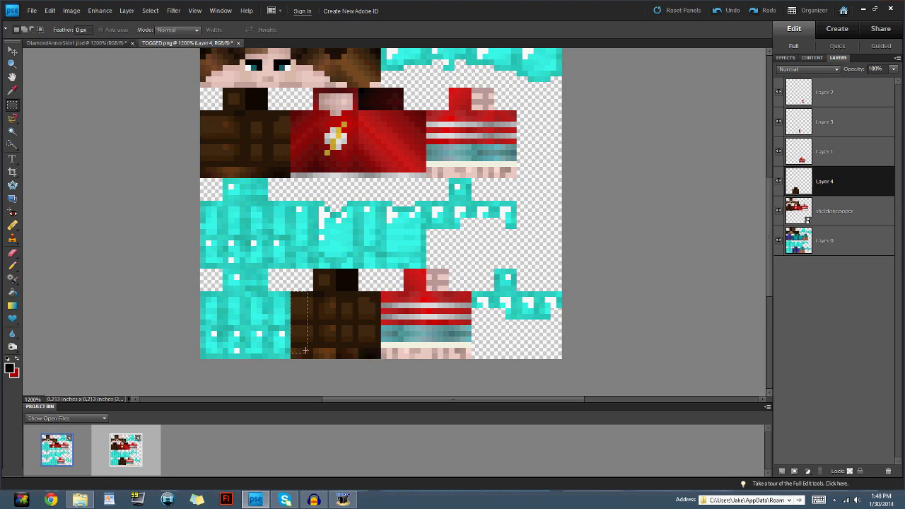
left_click_drag(305, 349, 313, 358)
Step: Copy the selected leg strip onto a new Layer 5 and hide that layer
left_click(50, 10)
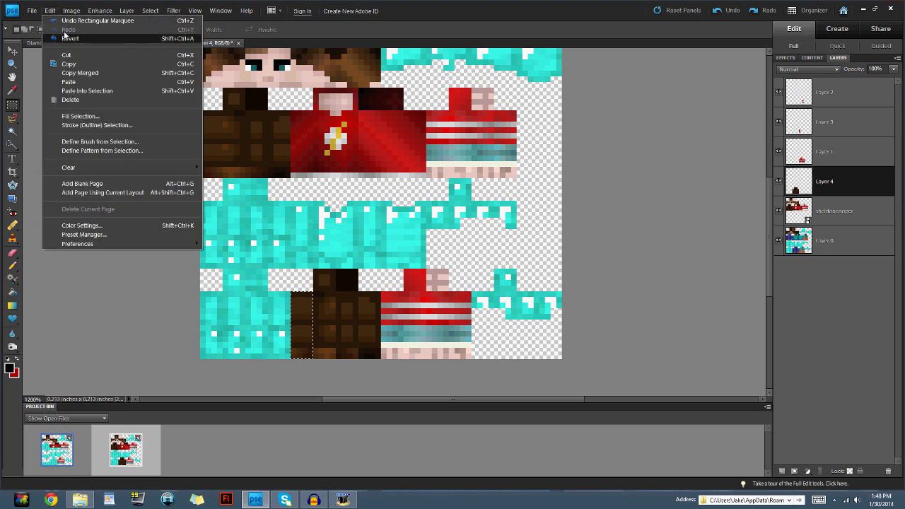
left_click(69, 64)
left_click(50, 11)
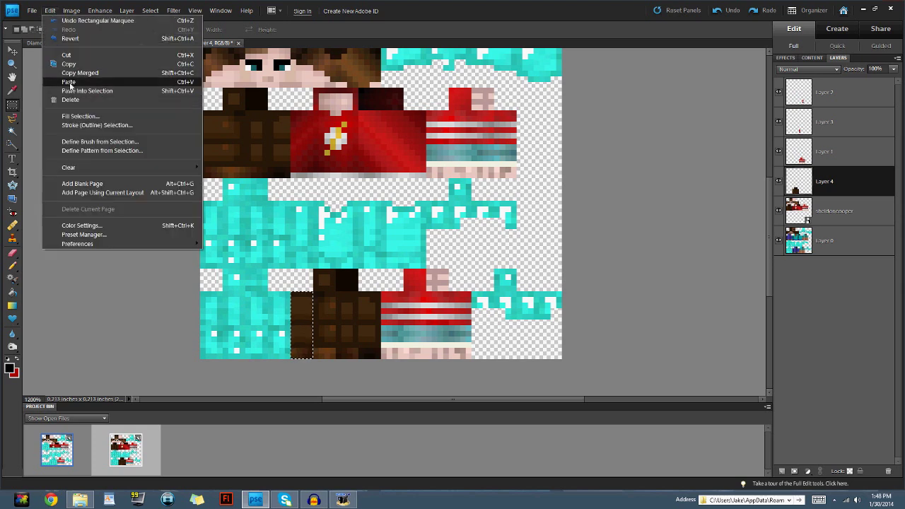
left_click(69, 82)
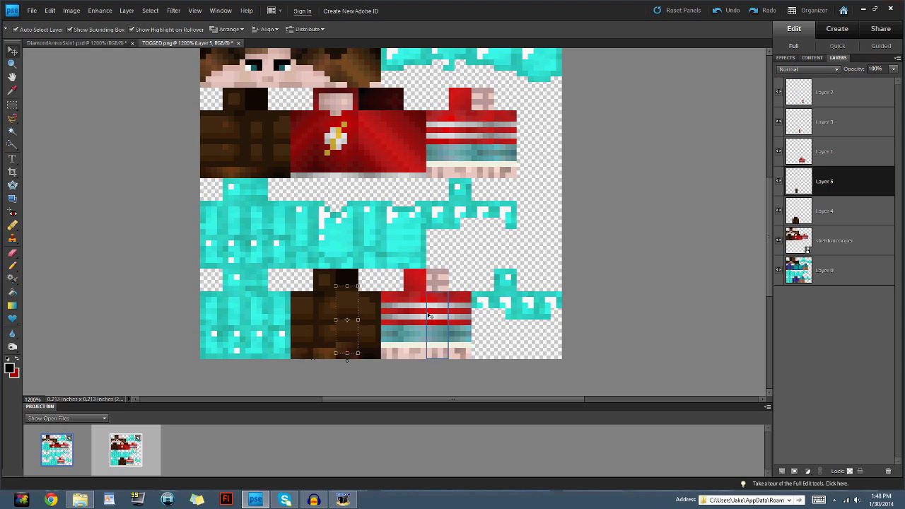
left_click(780, 181)
left_click(794, 211)
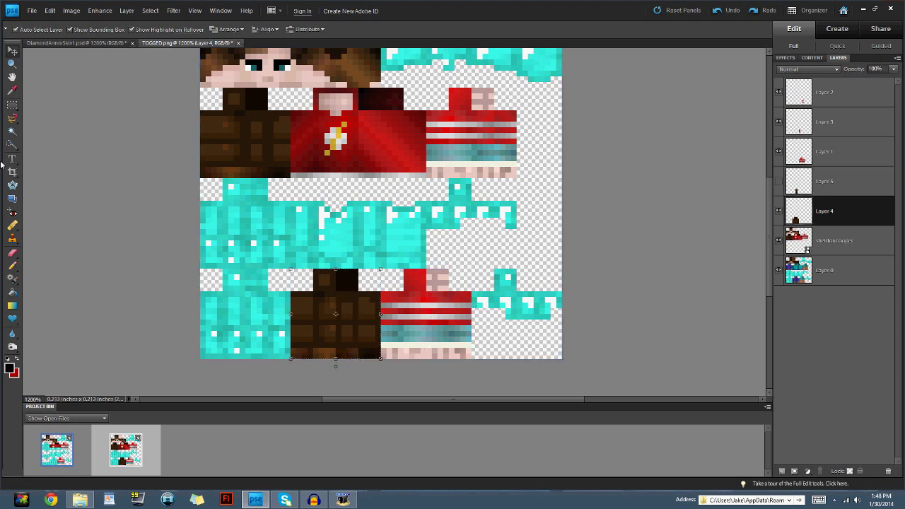
left_click(8, 106)
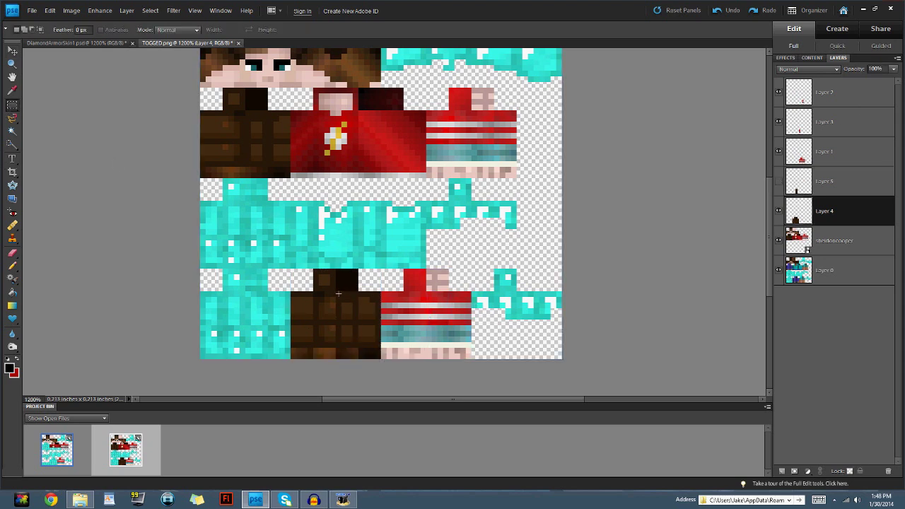
Step: Paste another leg strip onto Layer 6, shift it two skin pixels left, and zoom out
left_click(72, 11)
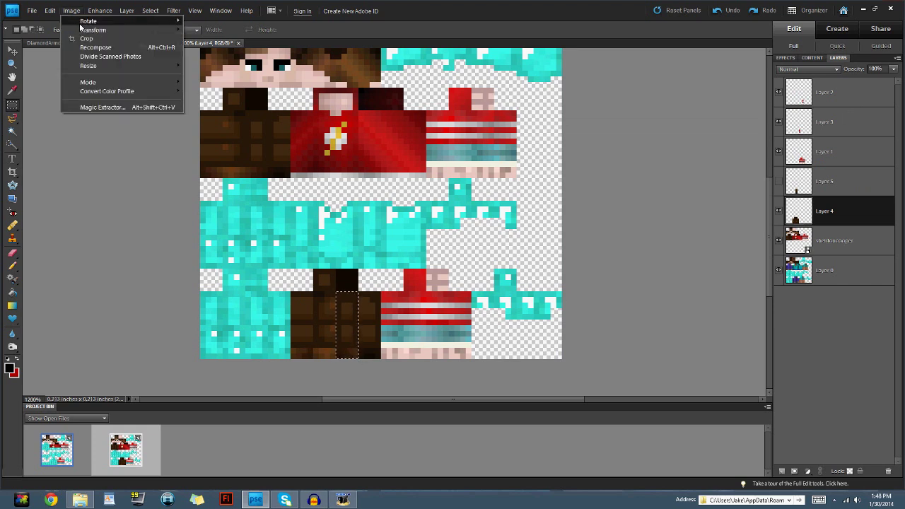
mouse_move(80, 24)
mouse_move(49, 10)
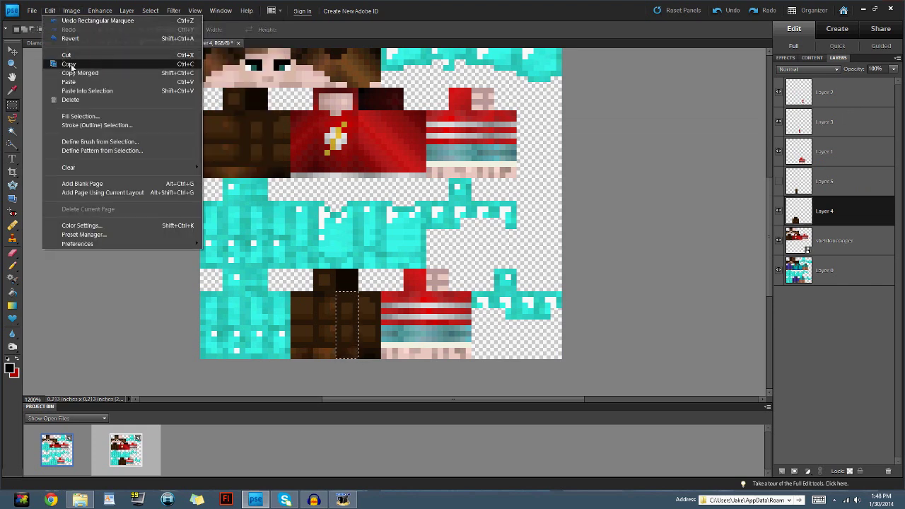
left_click(70, 62)
left_click(49, 11)
left_click(71, 79)
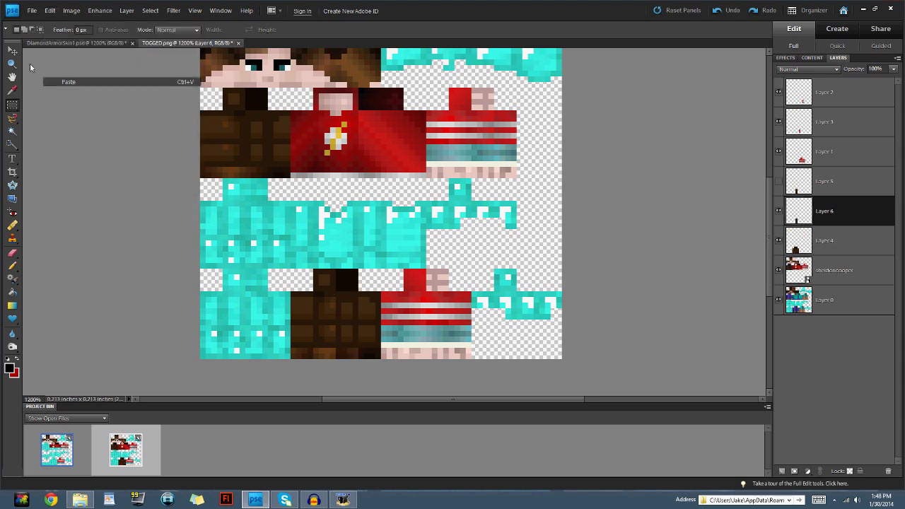
left_click(12, 50)
left_click_drag(347, 325, 302, 325)
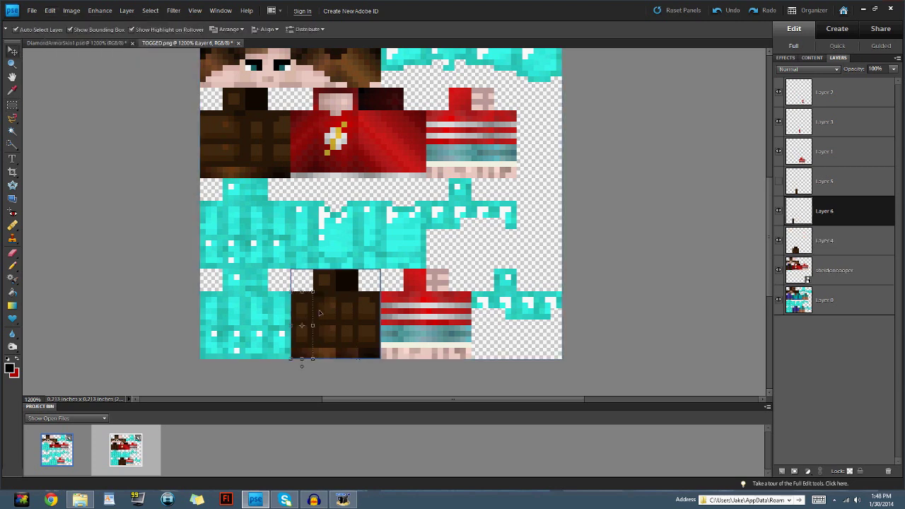
left_click(778, 182)
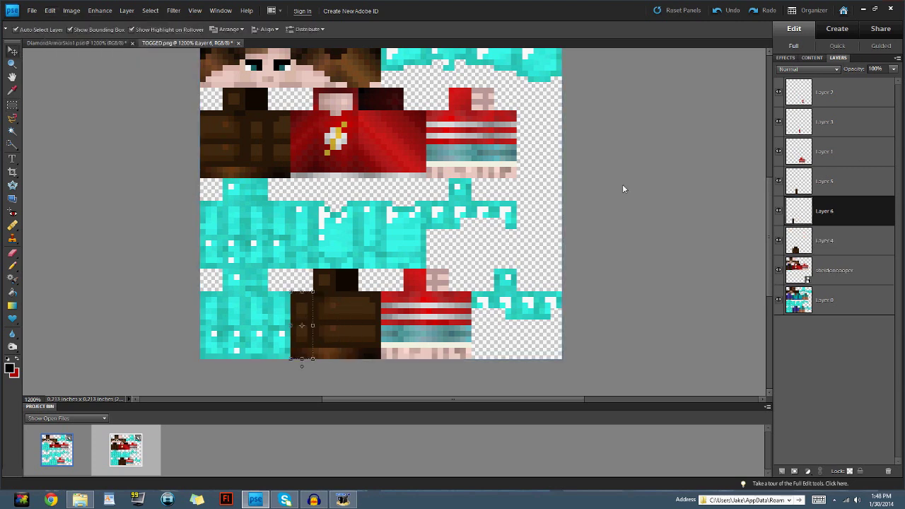
left_click(643, 185)
key("ctrl+minus")
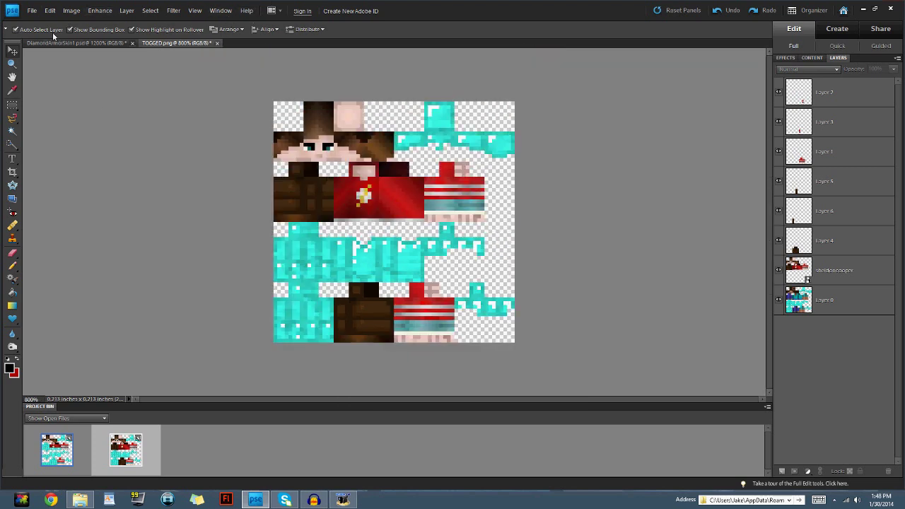
left_click(32, 11)
left_click(42, 104)
left_click(590, 350)
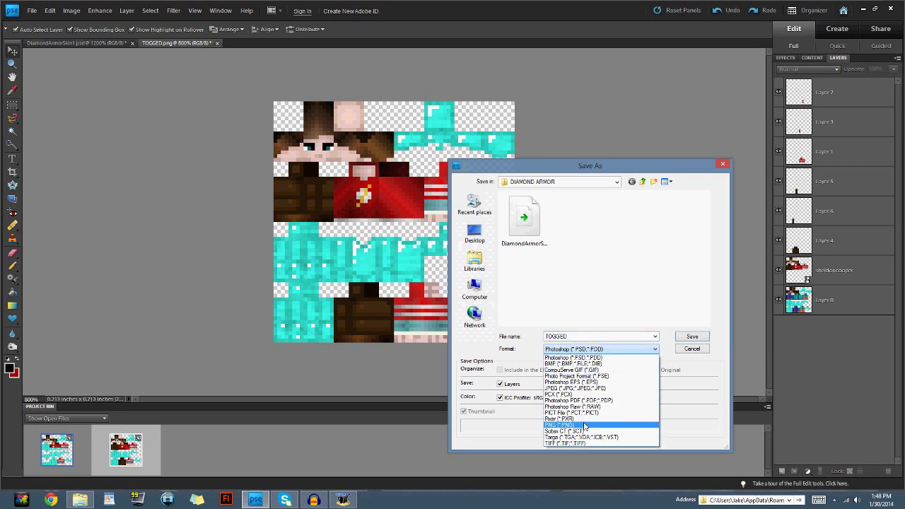
left_click(584, 425)
double_click(601, 337)
type("fdff")
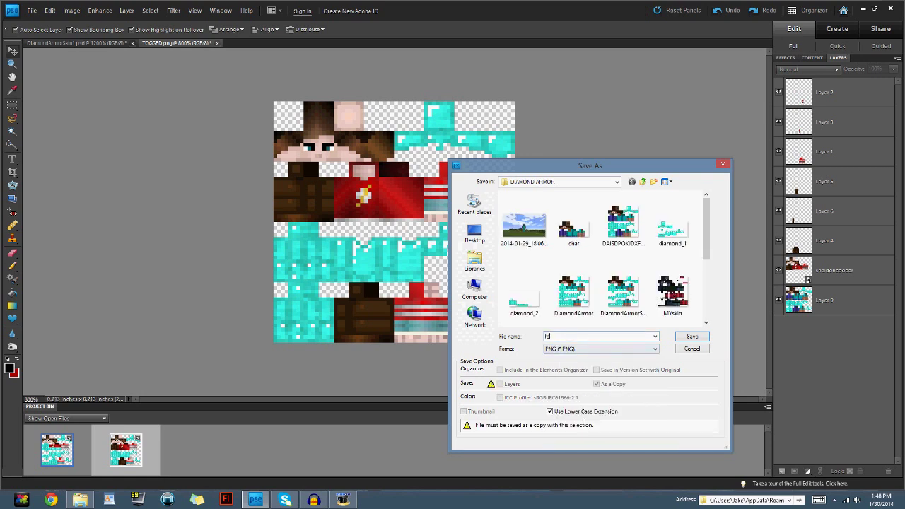
left_click(723, 166)
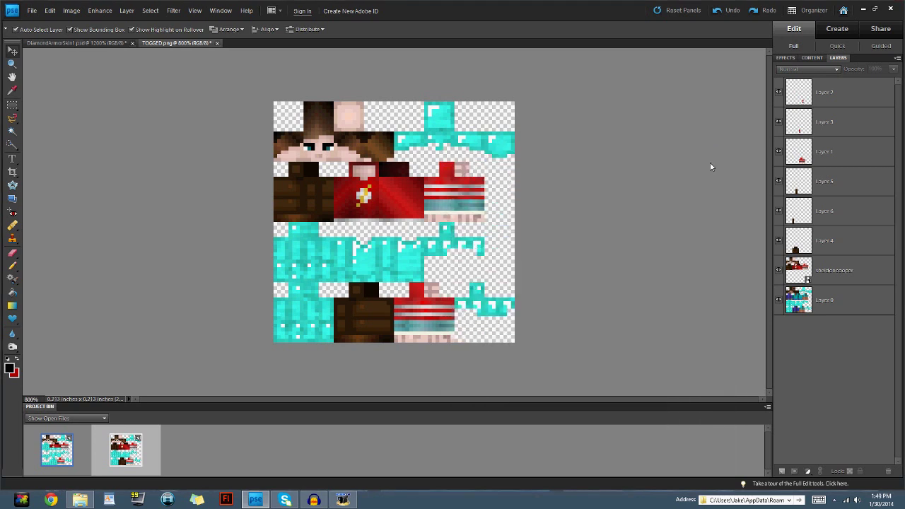